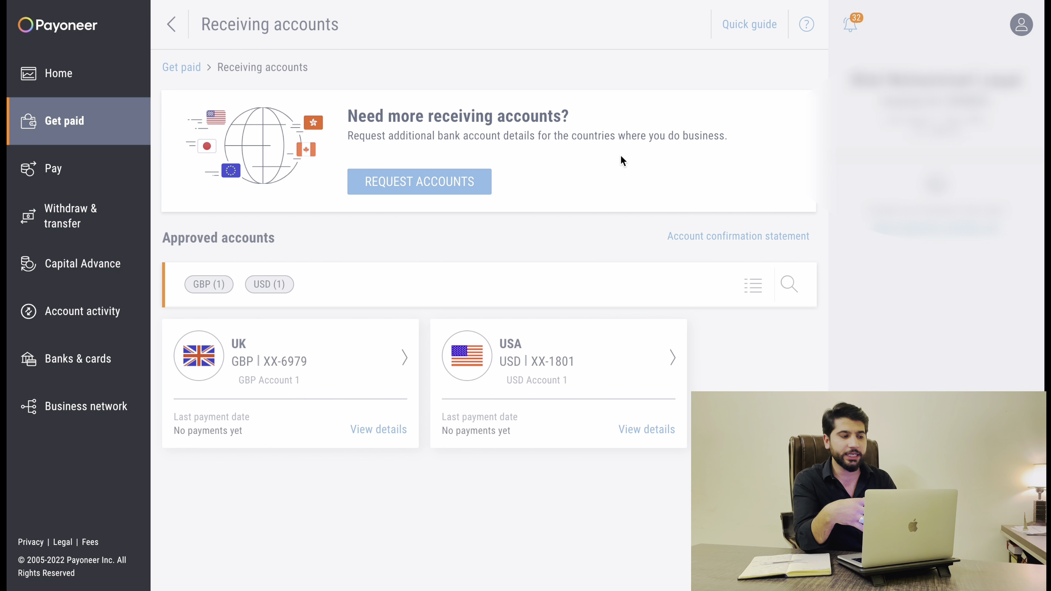
- Open the USA (USD) receiving account's details in Payoneer's Get paid section and highlight the bank name label
click(87, 121)
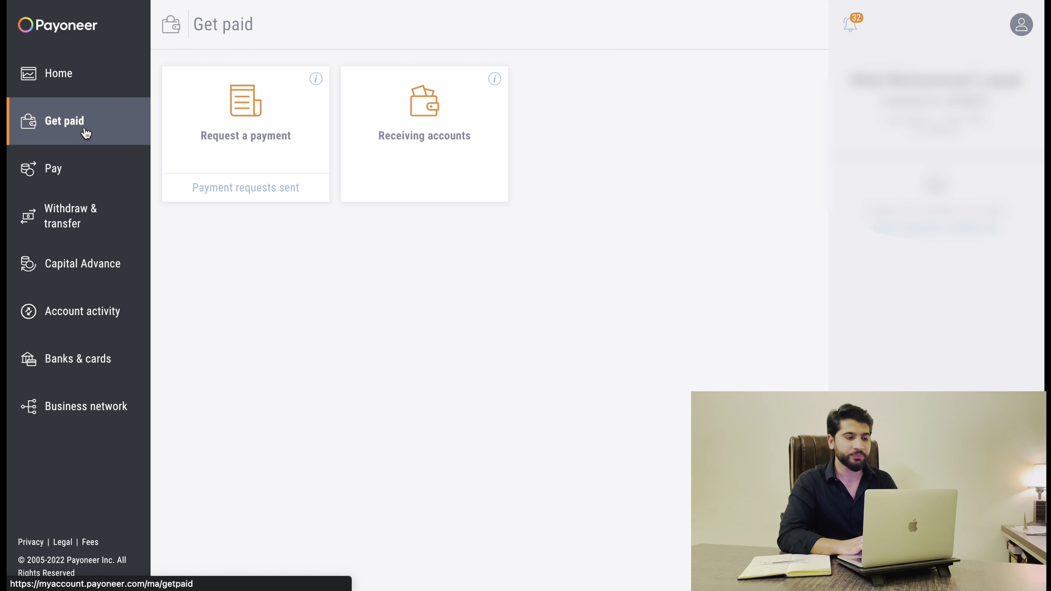
click(445, 143)
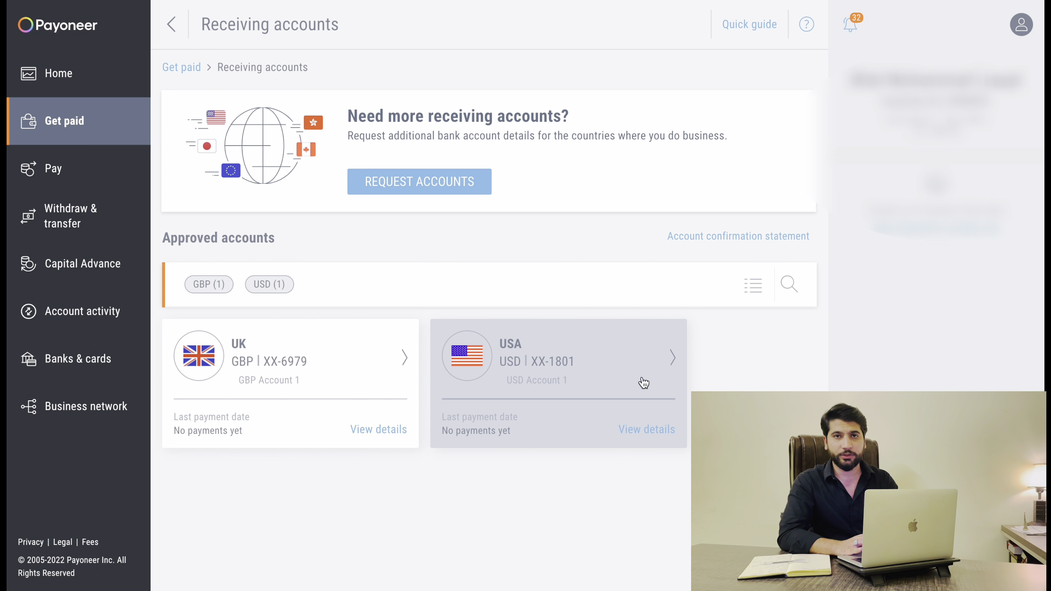
click(593, 365)
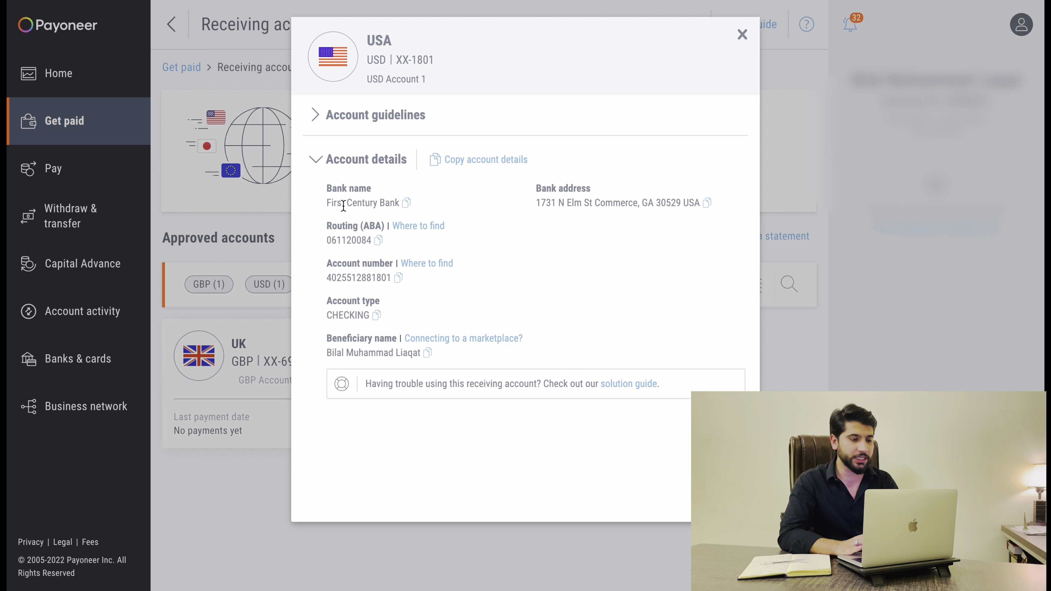
drag(328, 187, 369, 188)
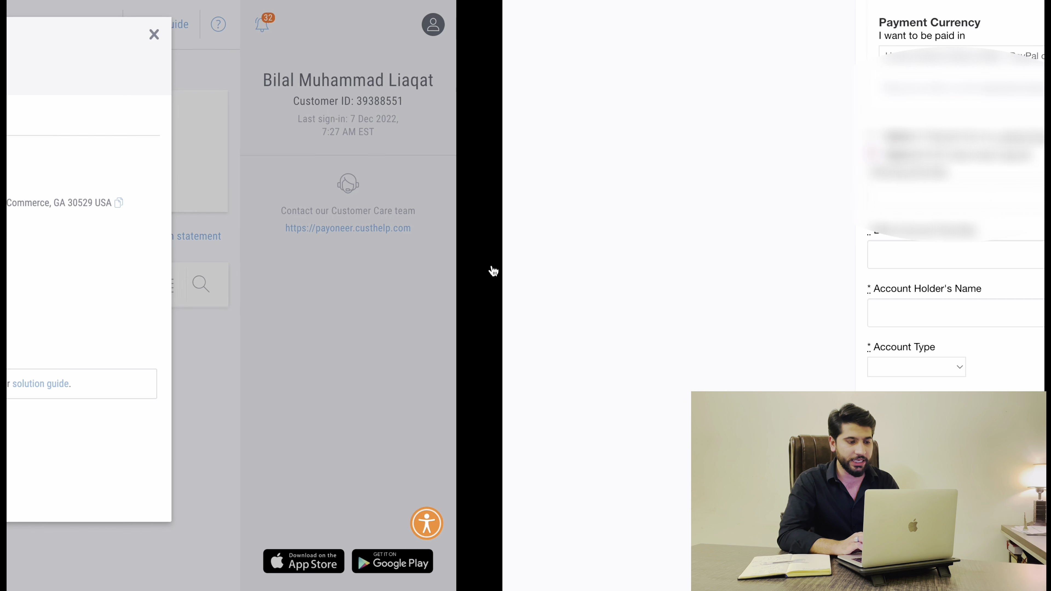
- Compare the routing and bank account number fields of Redbubble's ACH deposit form with the Payoneer USD account details
key(ctrl+Right)
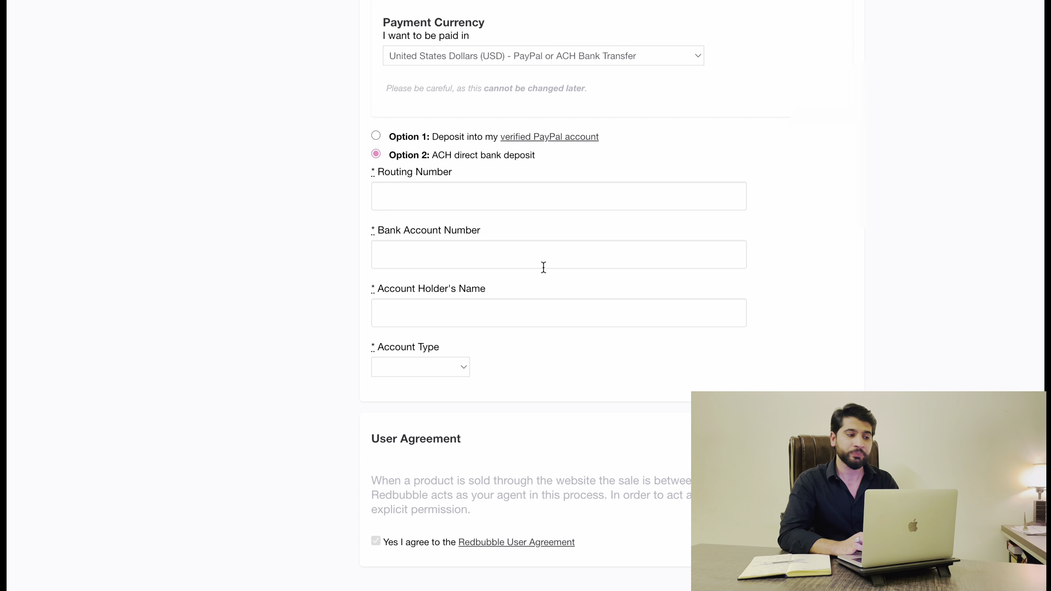
click(466, 195)
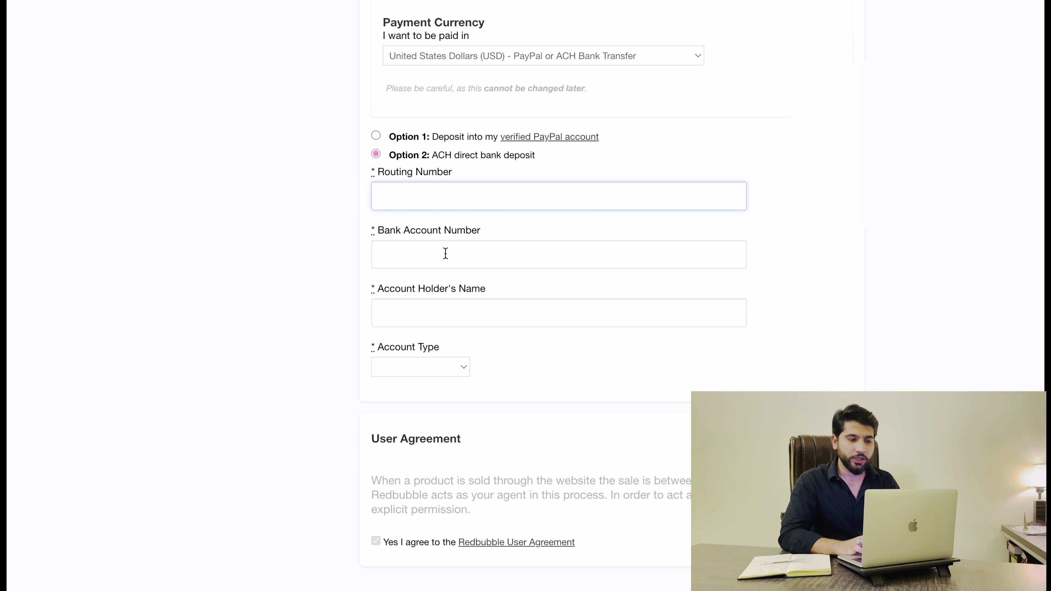
click(439, 268)
key(ctrl+Left)
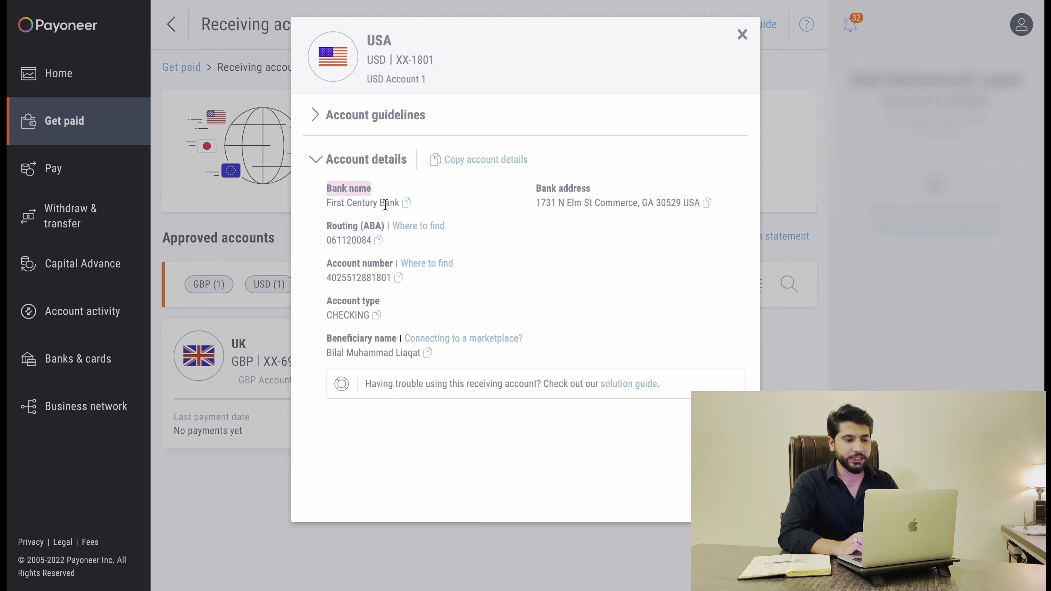
key(ctrl+Right)
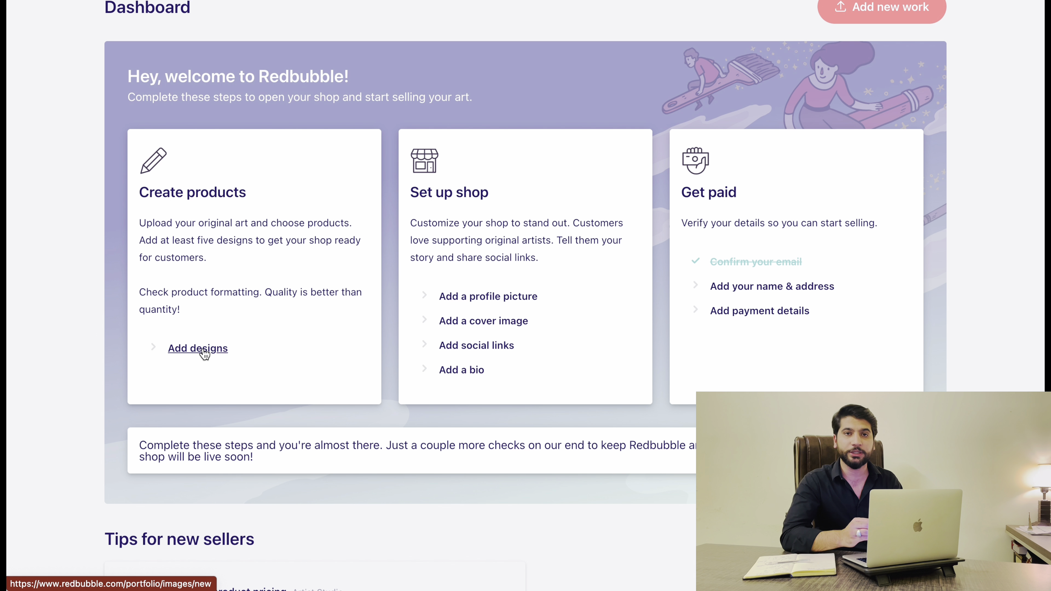
- Start adding designs from the Create products section of the Redbubble dashboard
click(184, 347)
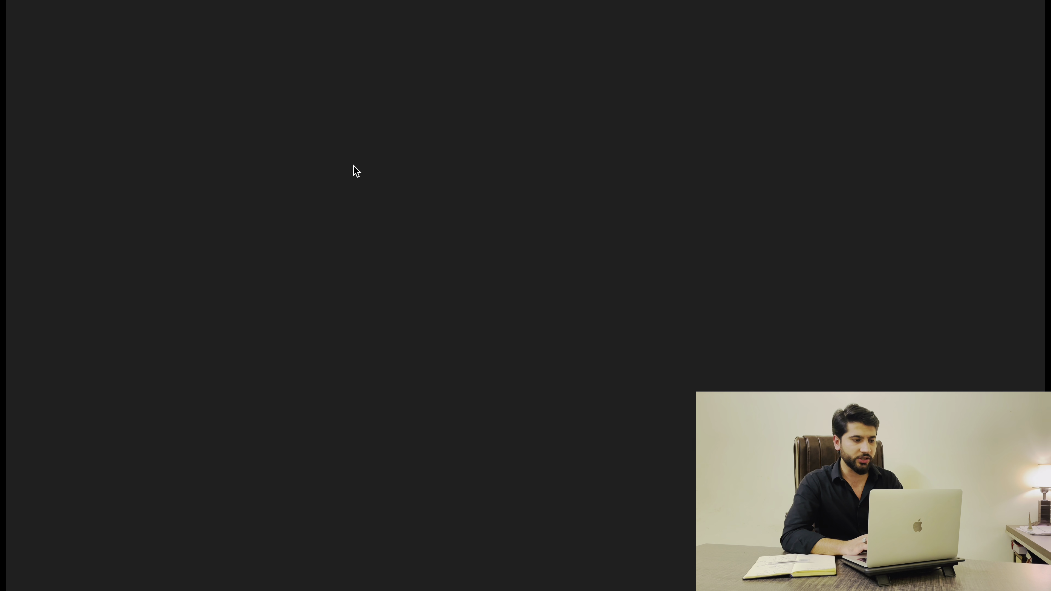
scroll(355, 167, down, 3)
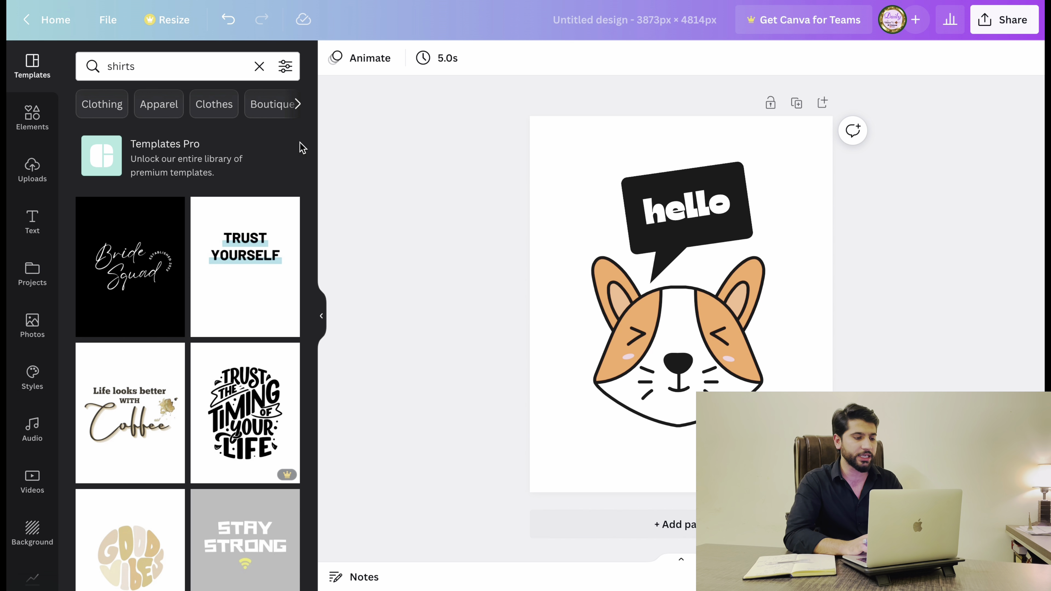
- Search the Canva design templates for shirts and browse the offered designs
click(181, 65)
text(shirts)
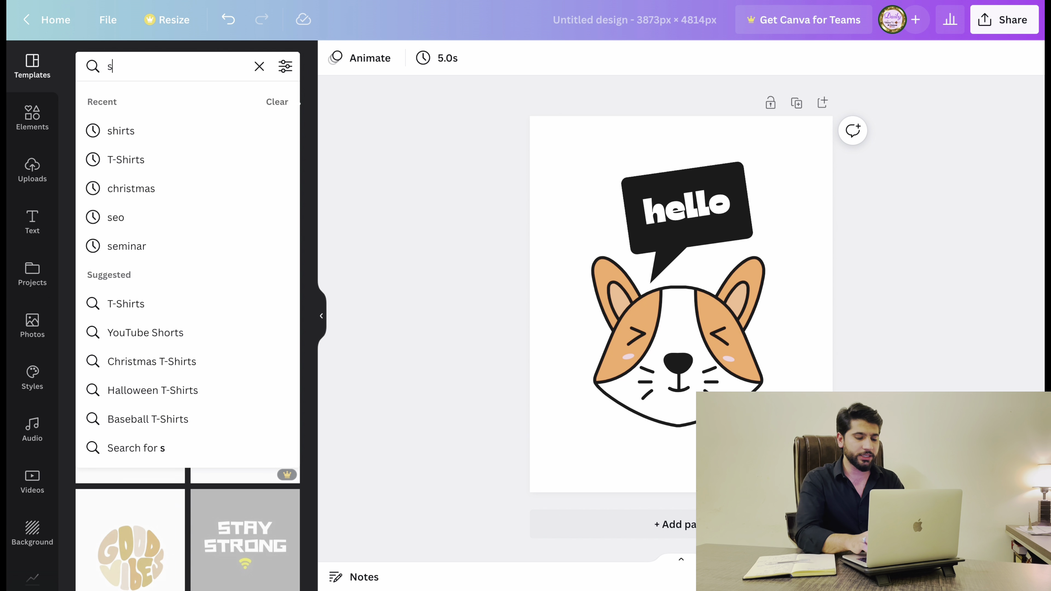
key(Return)
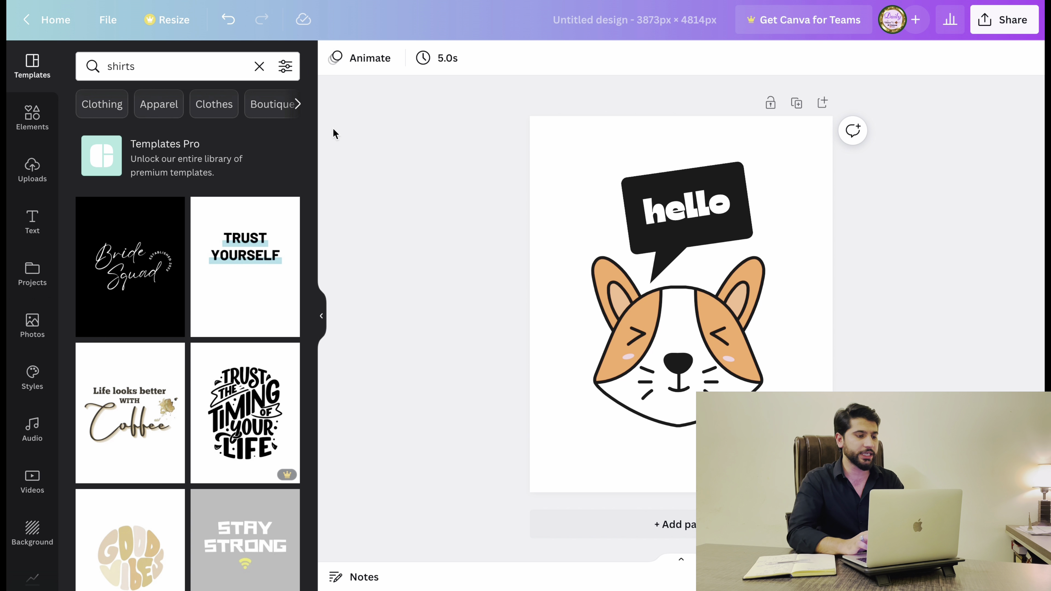
scroll(198, 340, down, 7)
scroll(197, 339, down, 7)
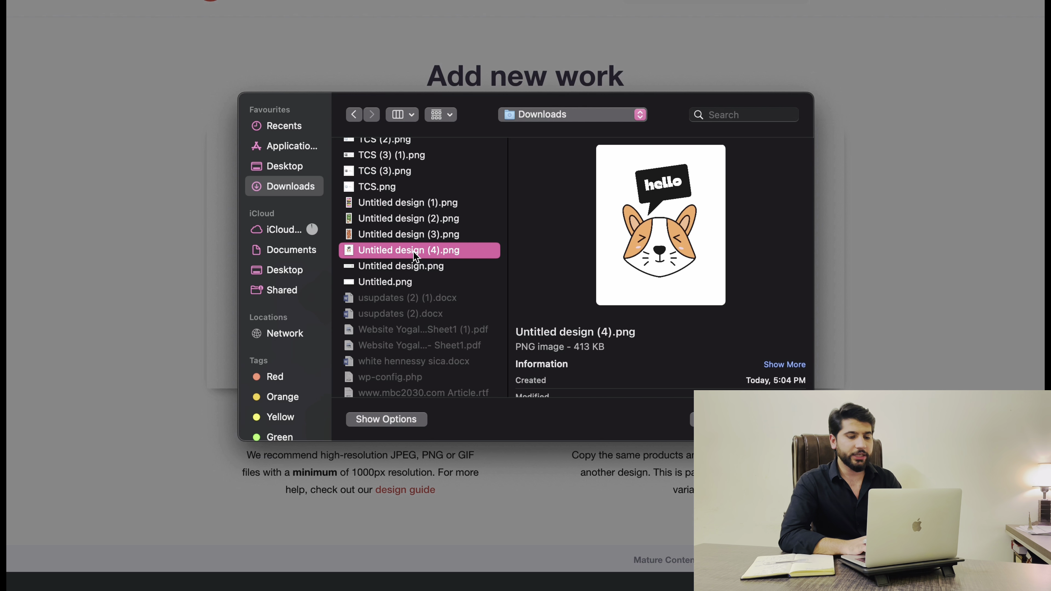
- Upload Untitled design (4).png from Downloads as a new Redbubble work and title it Hello Text Premium Design
double_click(415, 251)
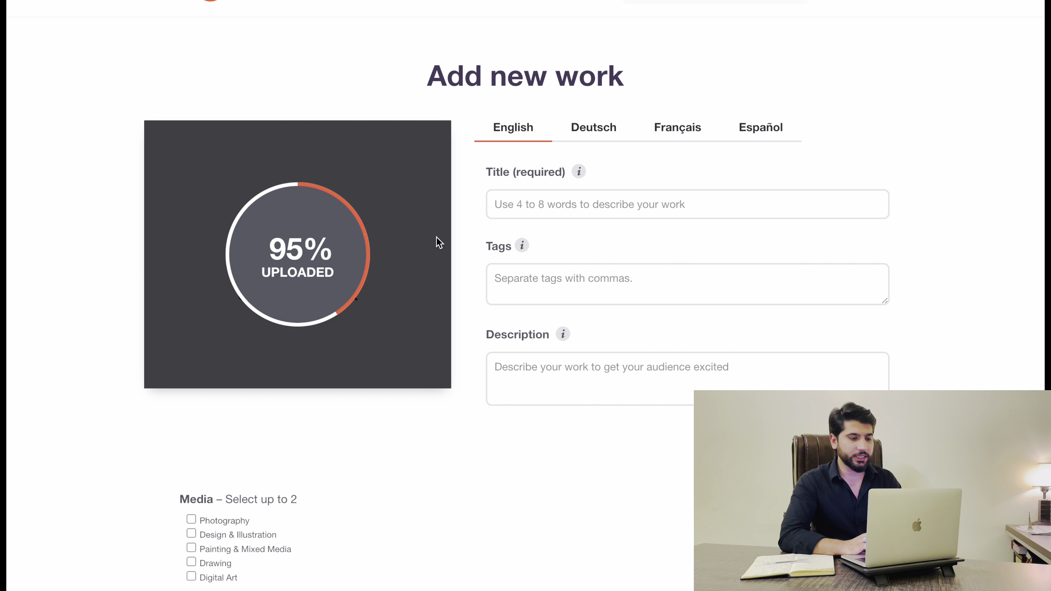
click(608, 201)
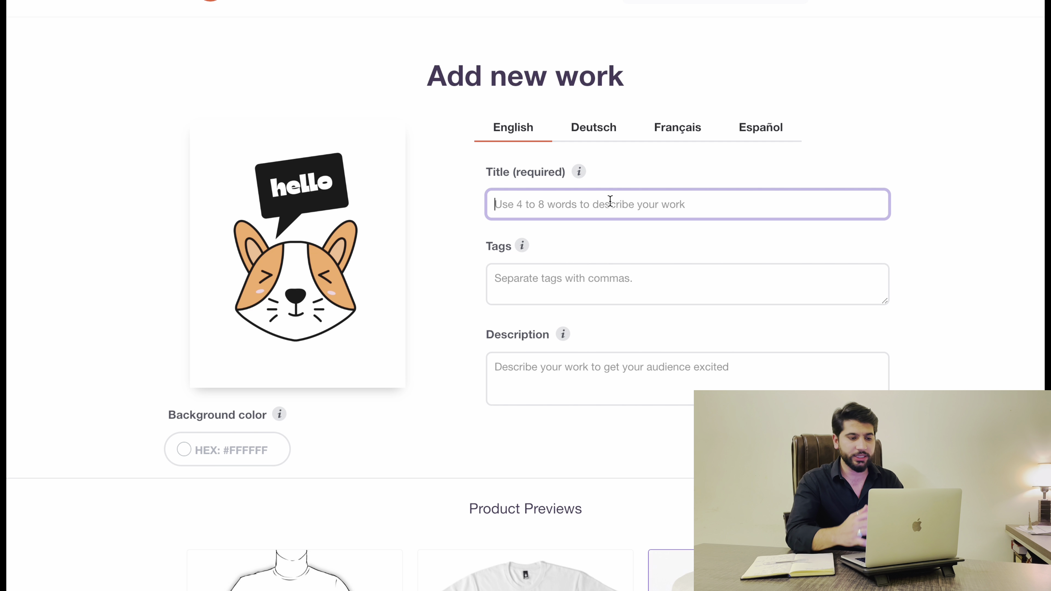
text(Hell)
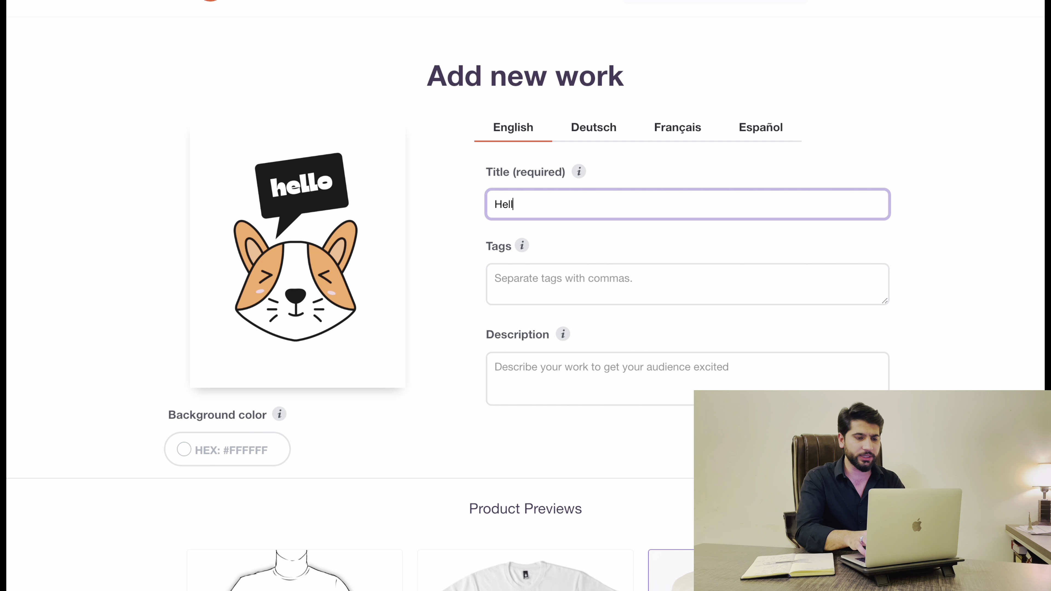
text(o Text )
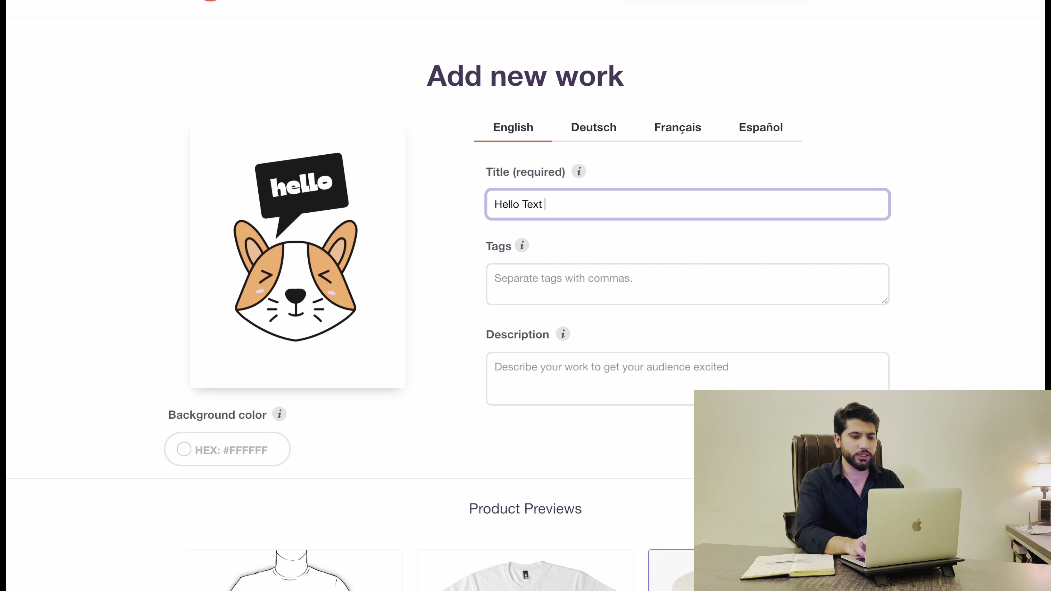
text(S)
key(BackSpace)
text(Desig)
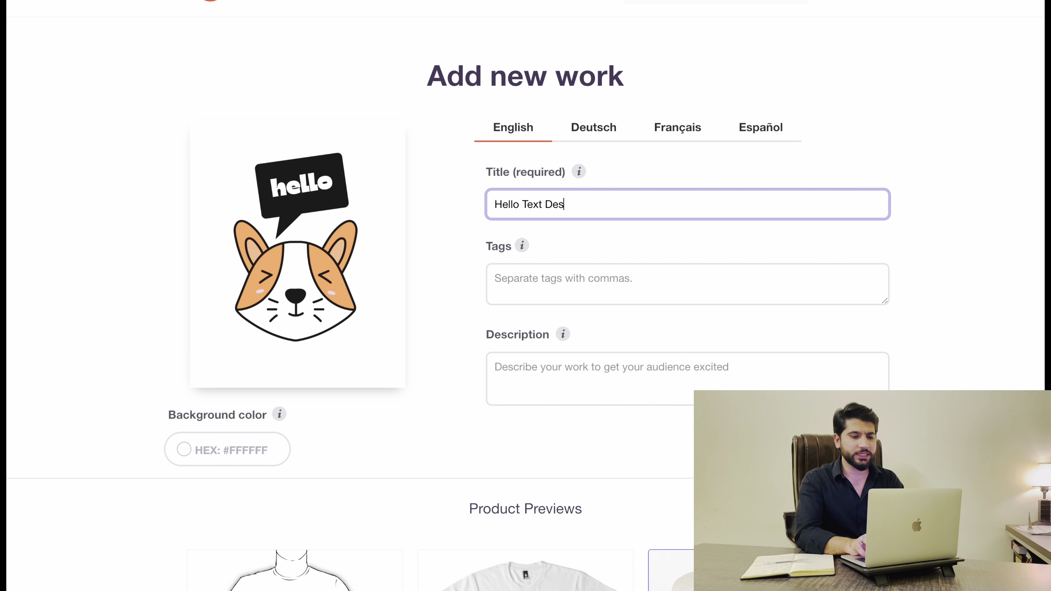
key(BackSpace)
key(BackSpace)
key(BackSpace)
key(BackSpace)
key(BackSpace)
text(Pre)
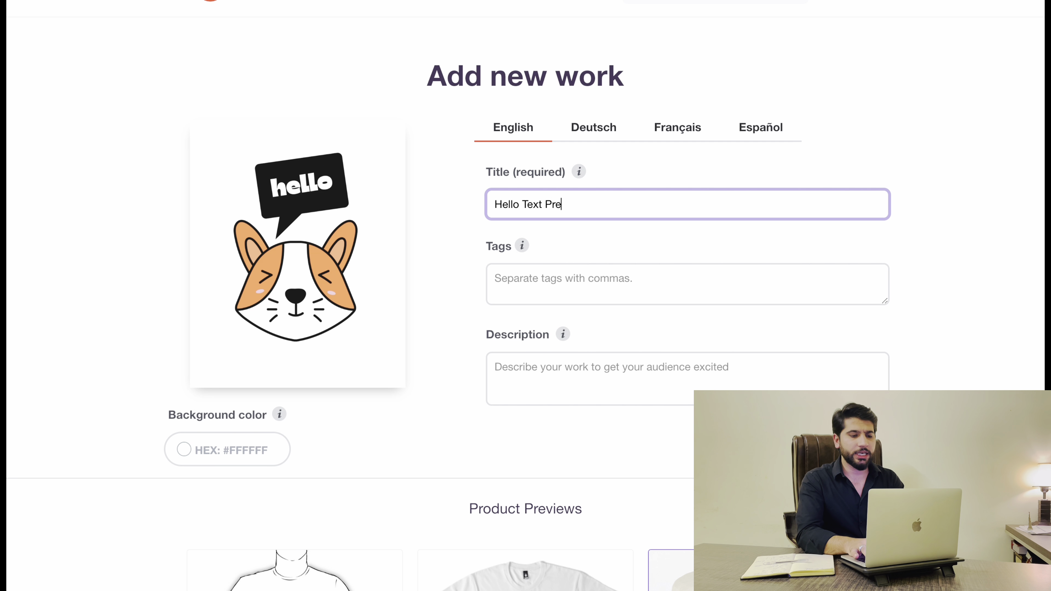
text(mium Des)
key(BackSpace)
text(es)
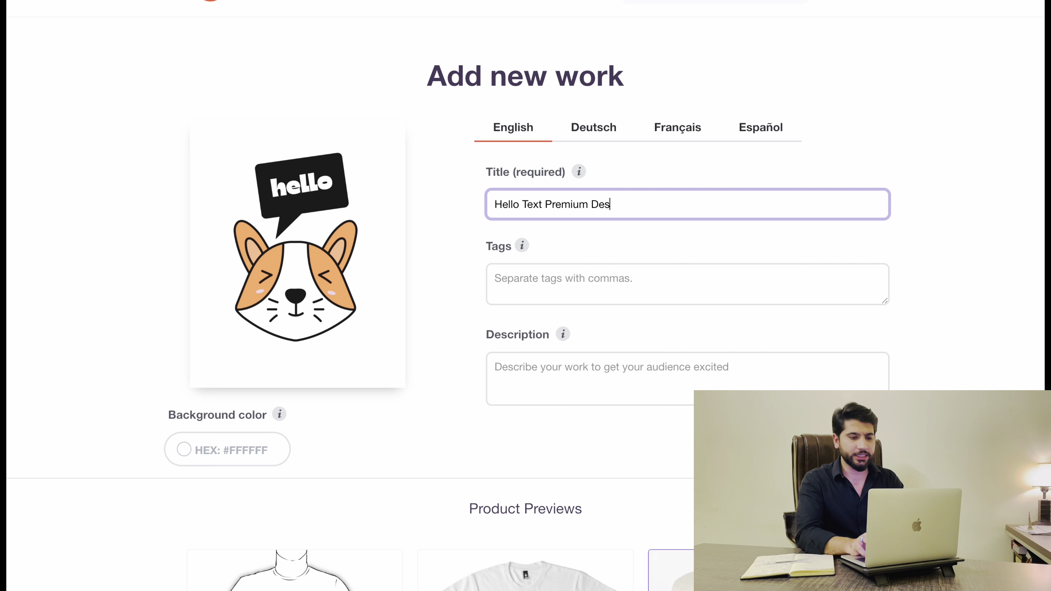
text(ign)
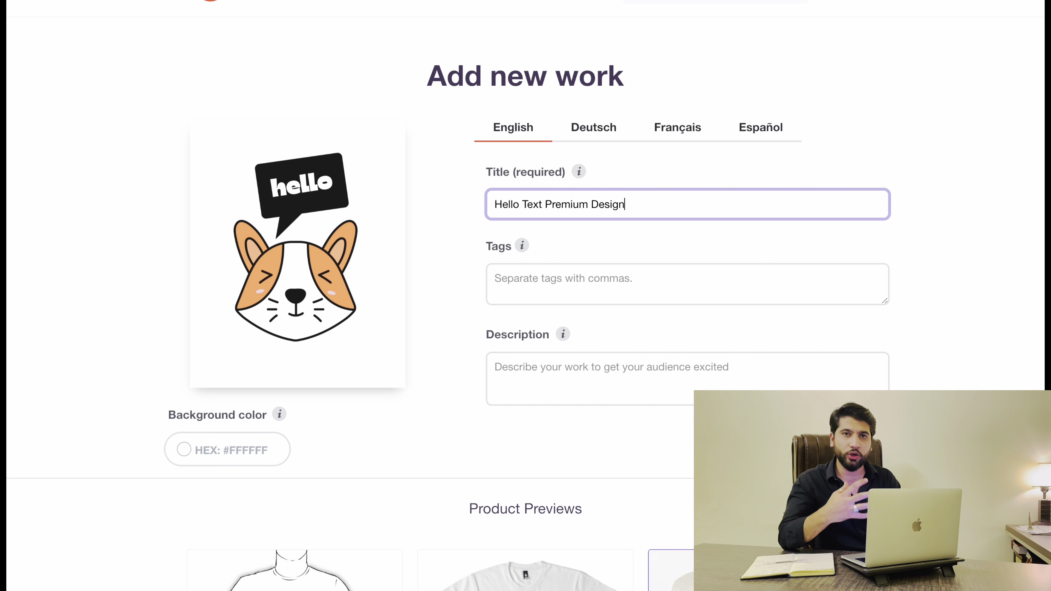
- Examine the product previews of the uploaded design on clothing and hats, and review the listing's title, tags and description fields
scroll(525, 296, down, 10)
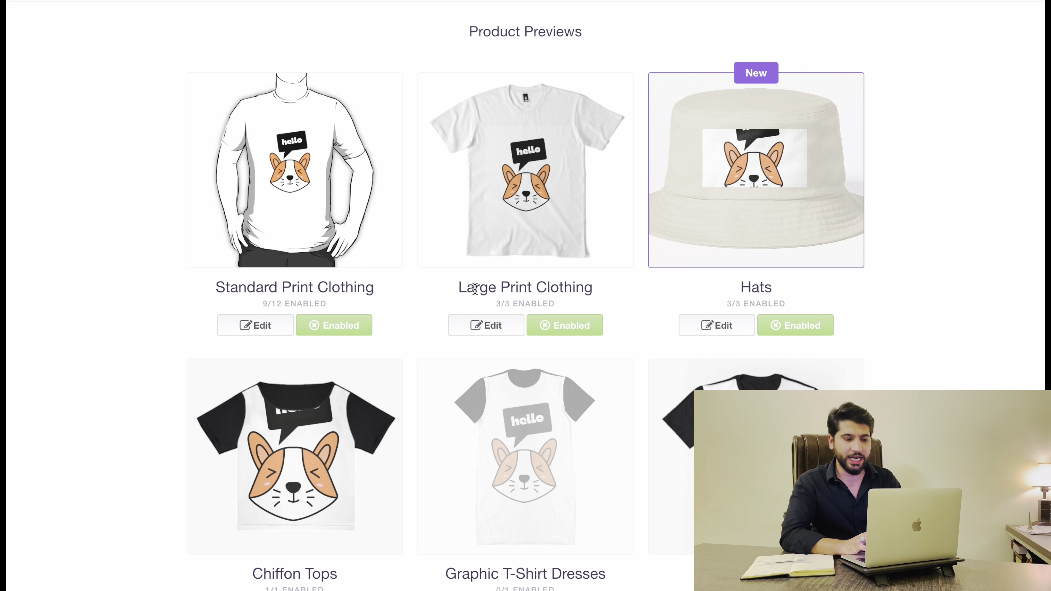
scroll(345, 323, down, 1)
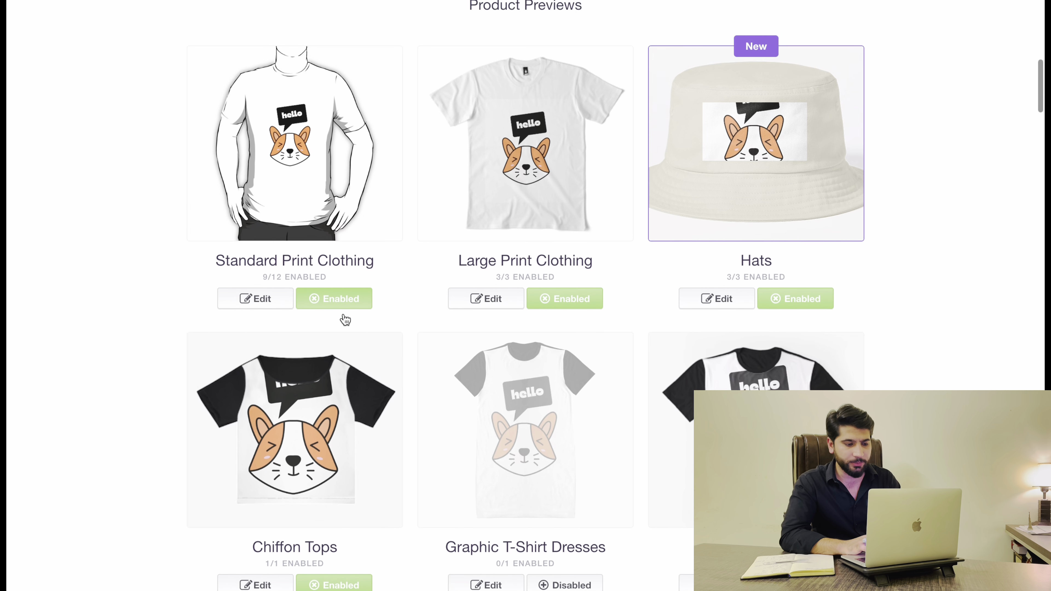
scroll(345, 319, up, 10)
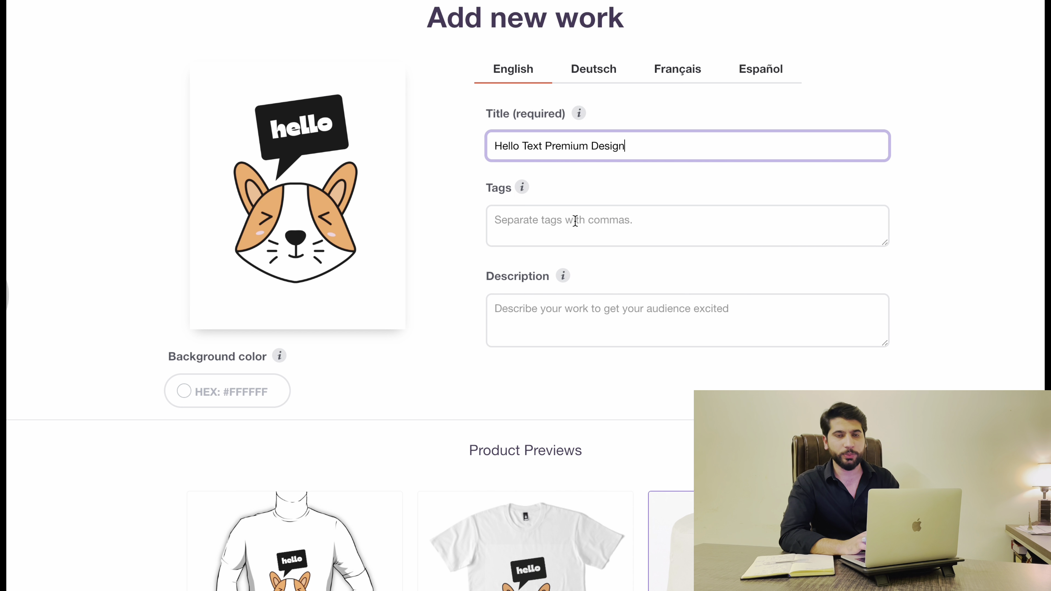
scroll(666, 152, down, 1)
scroll(667, 151, down, 10)
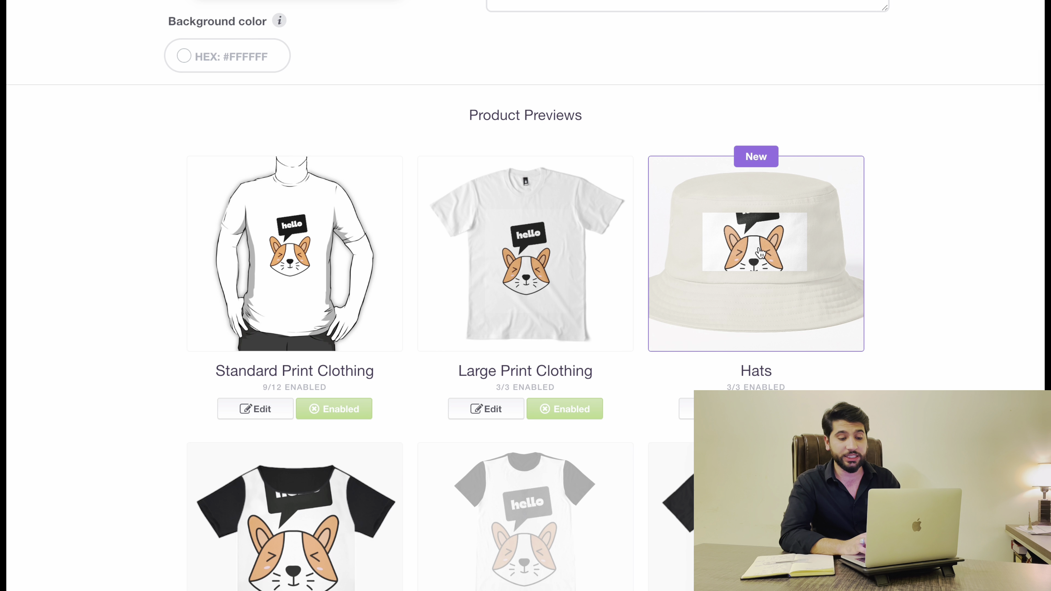
scroll(752, 216, up, 12)
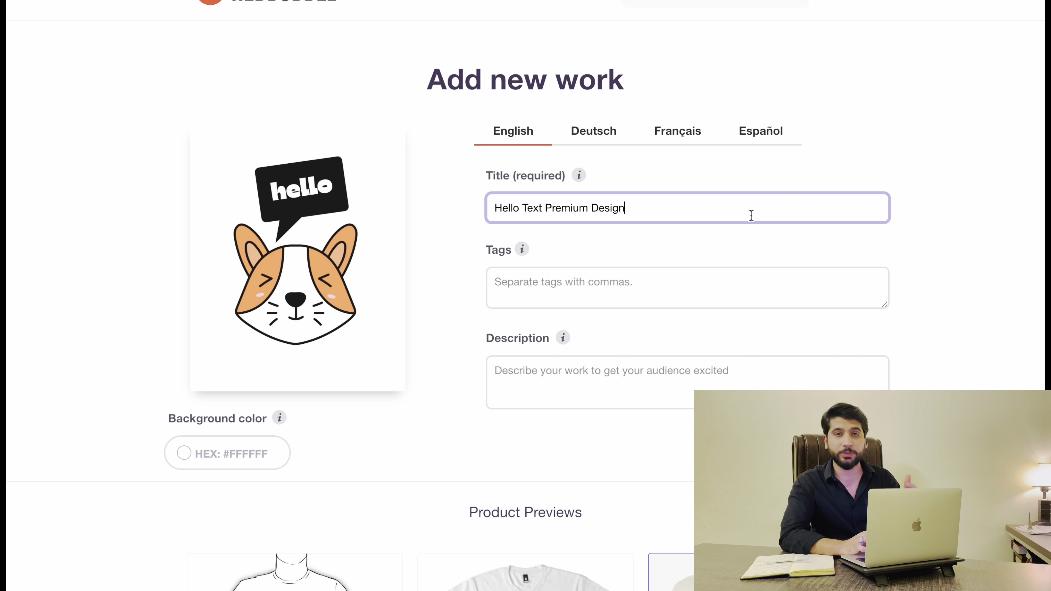
scroll(751, 216, down, 2)
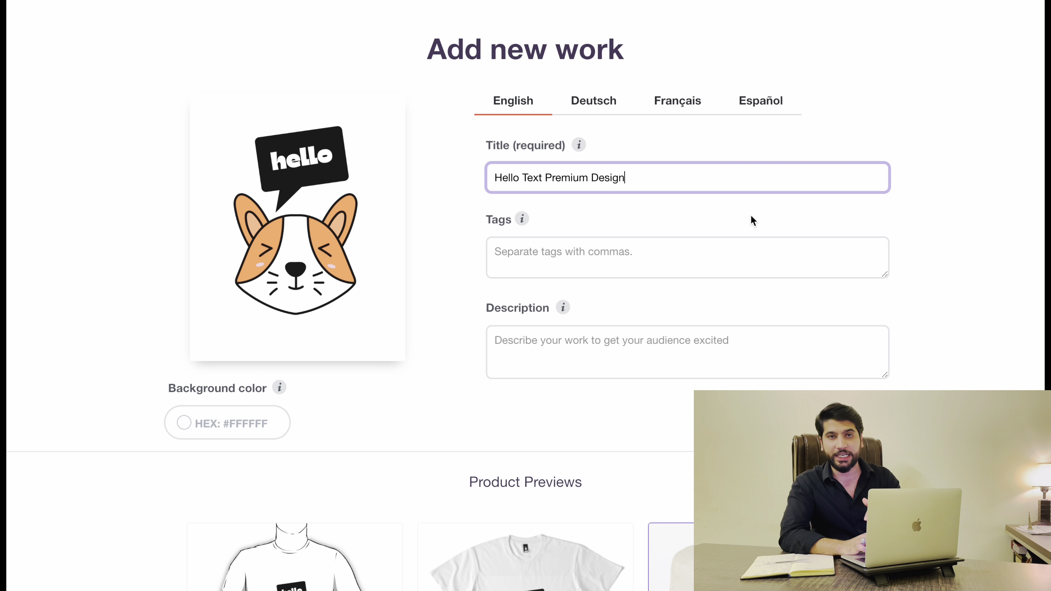
scroll(750, 215, down, 2)
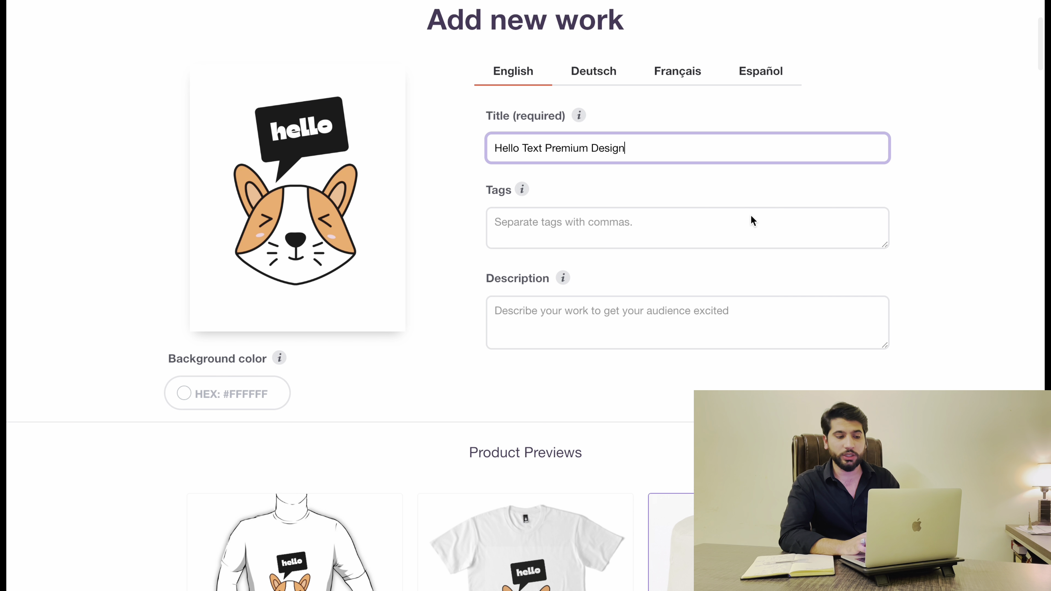
- Search Google for redbubble tags in a new browser tab and open Topbubbleindex's Redbubble Tag Generator
click(673, 227)
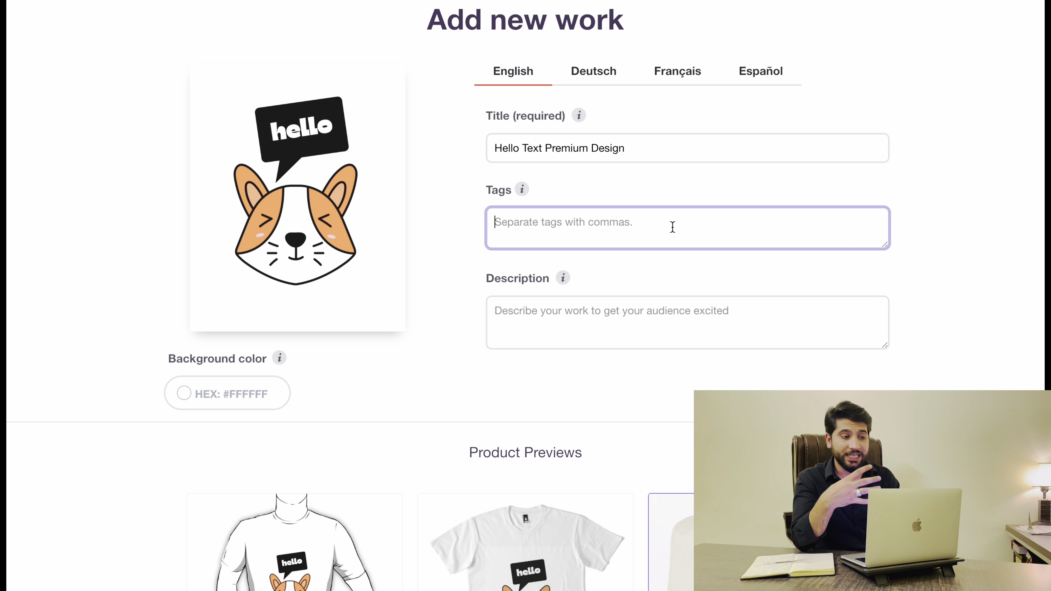
key(super+t)
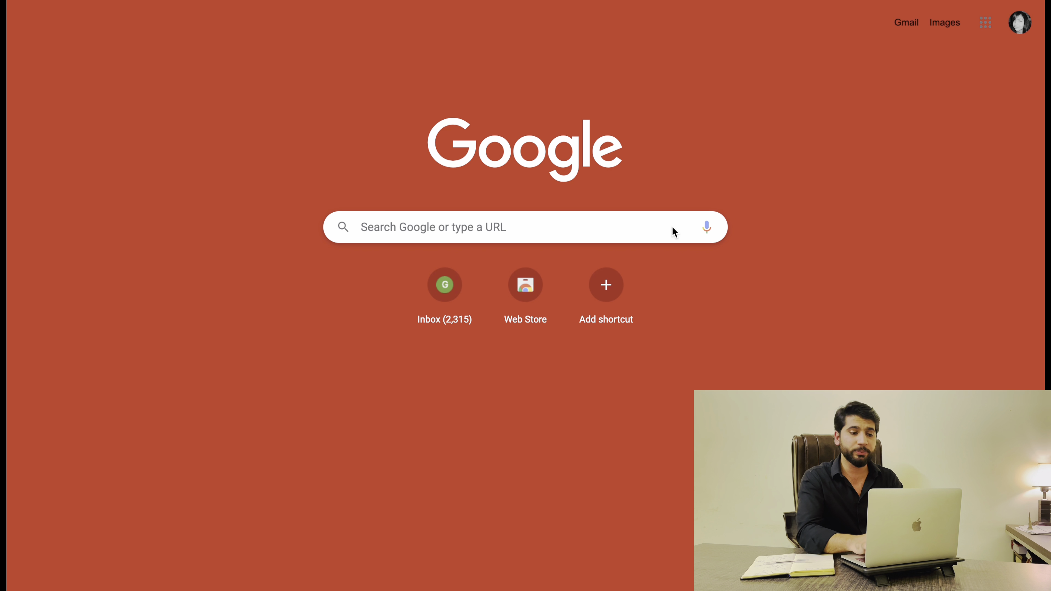
text(redbubble)
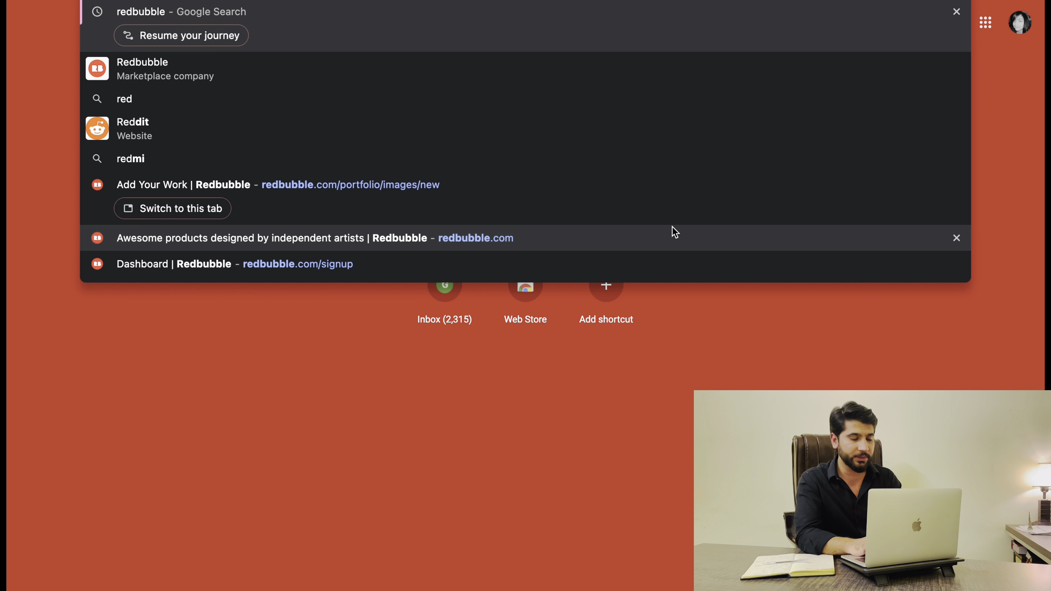
text( tags)
key(Return)
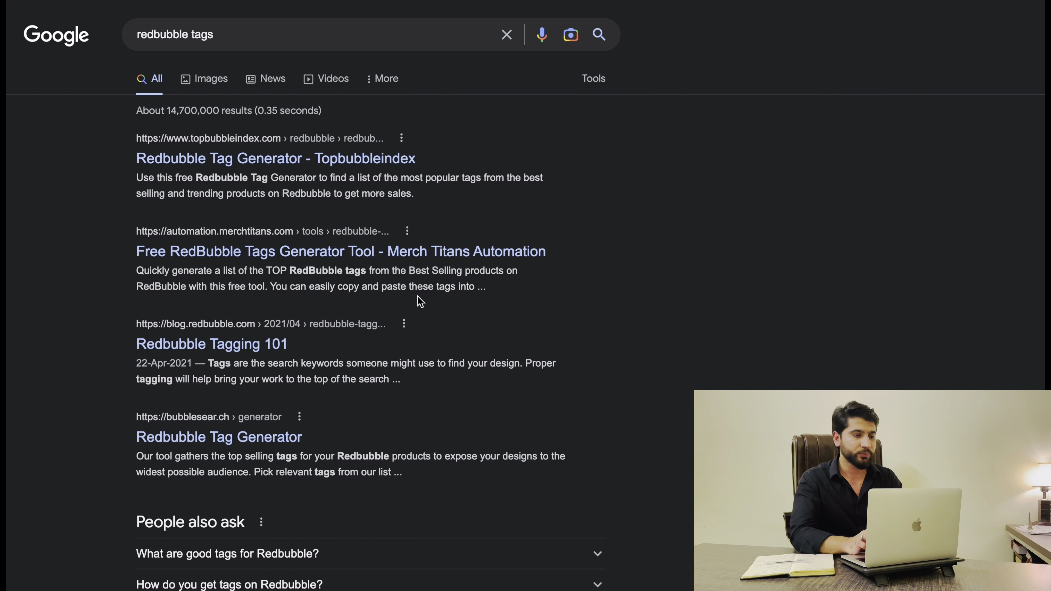
click(355, 160)
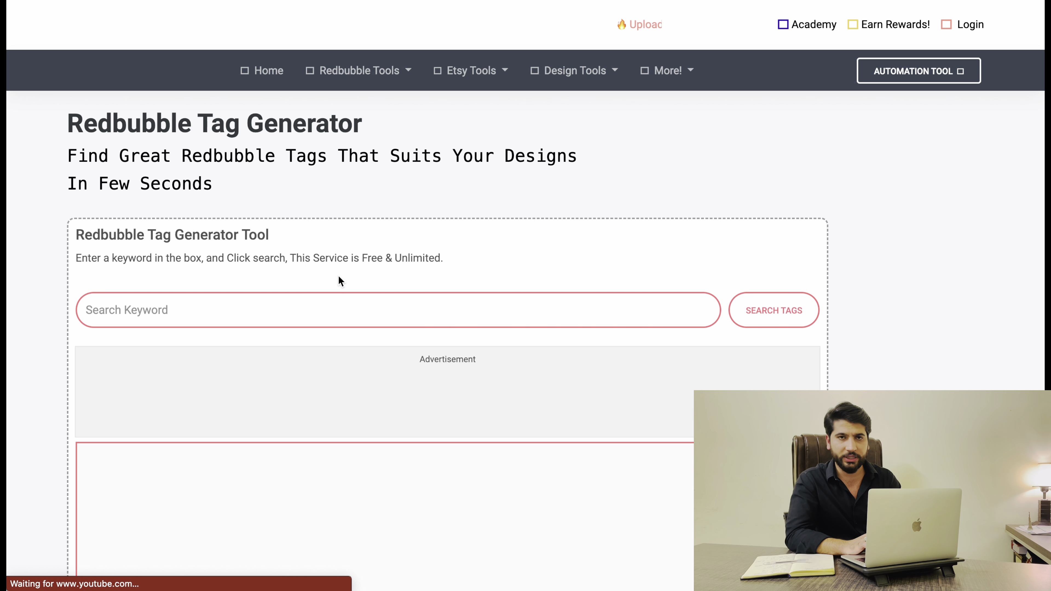
- Generate Redbubble tags for the keyword premium design
click(234, 319)
text(p)
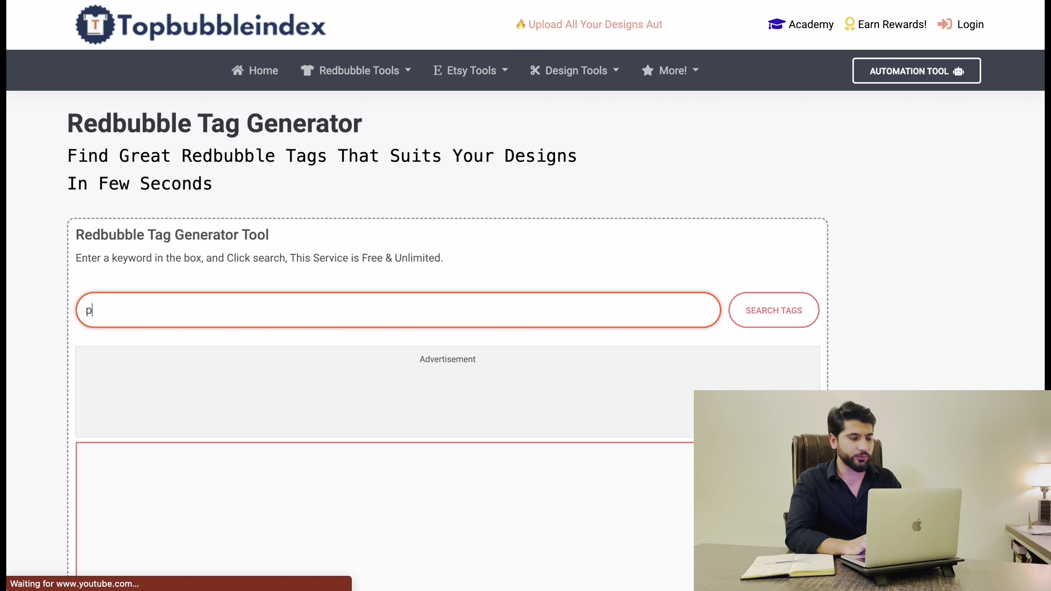
text(remium design)
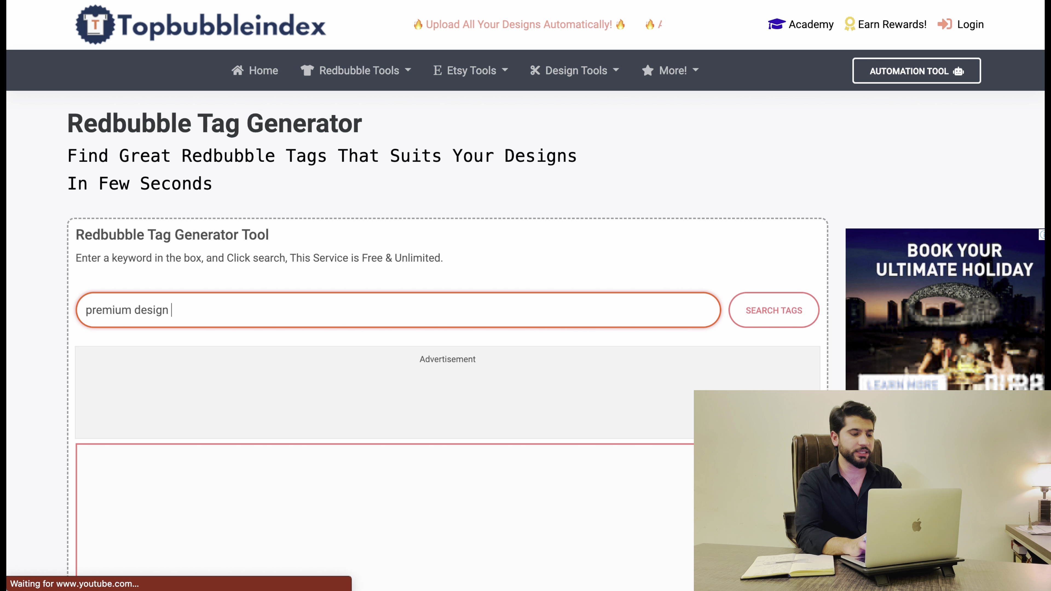
key(BackSpace)
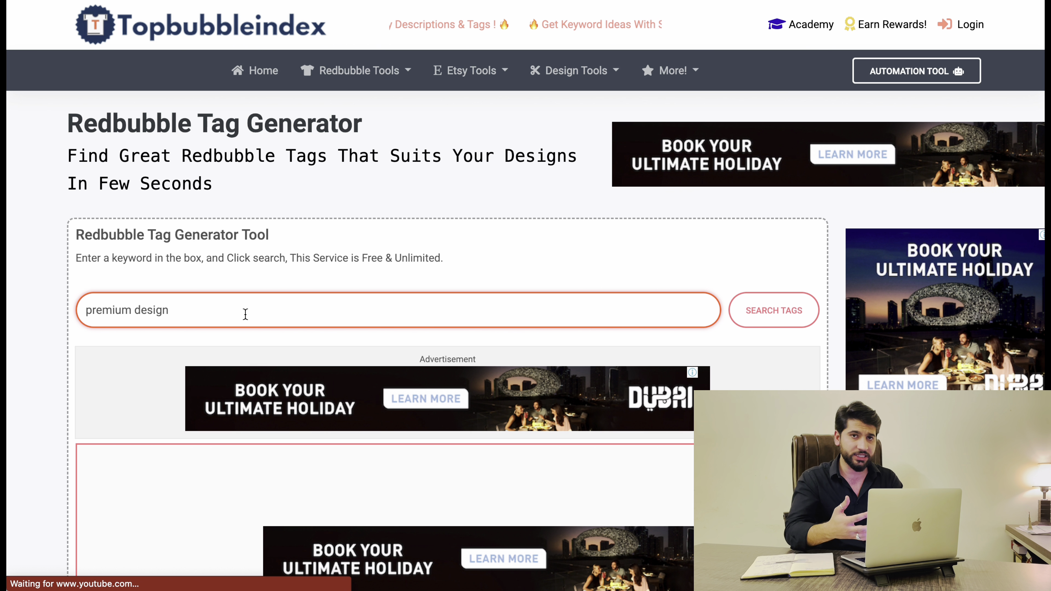
click(780, 303)
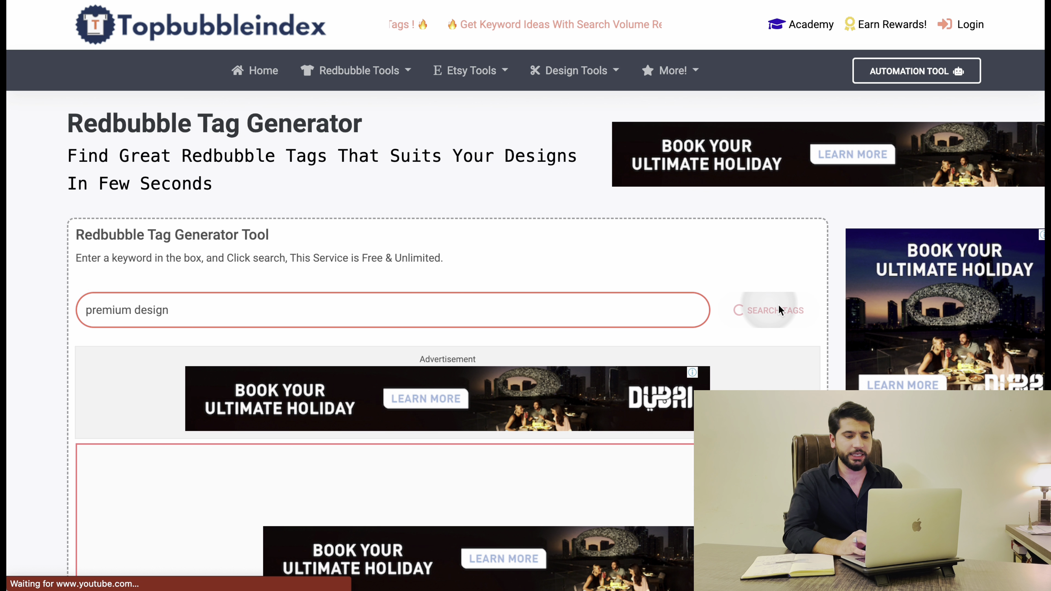
- Copy the top 15 generated tags and paste them as the tags of the new Redbubble work
scroll(645, 252, down, 2)
scroll(644, 253, down, 3)
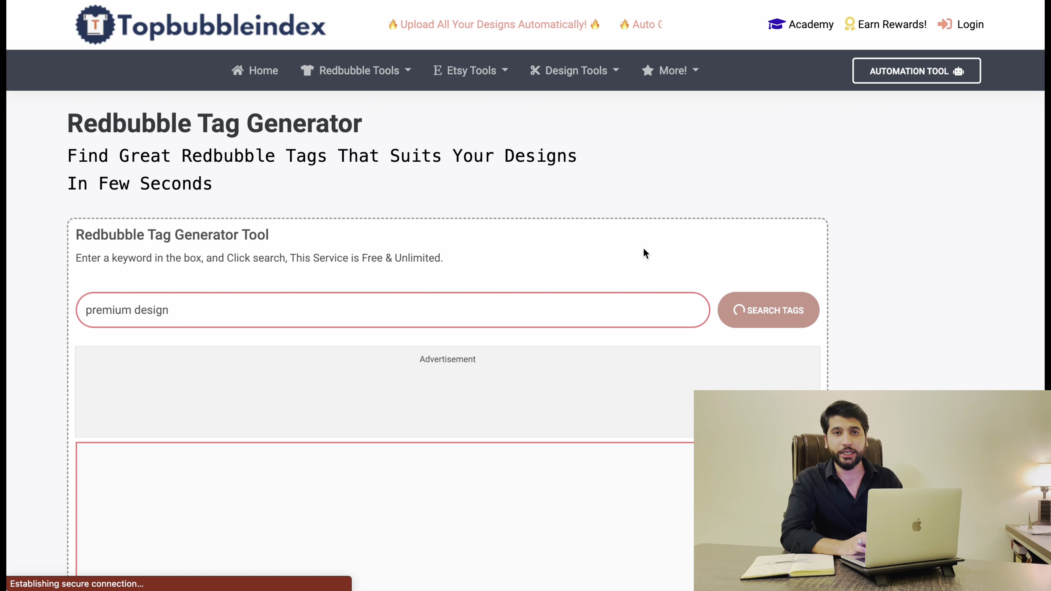
scroll(646, 254, down, 5)
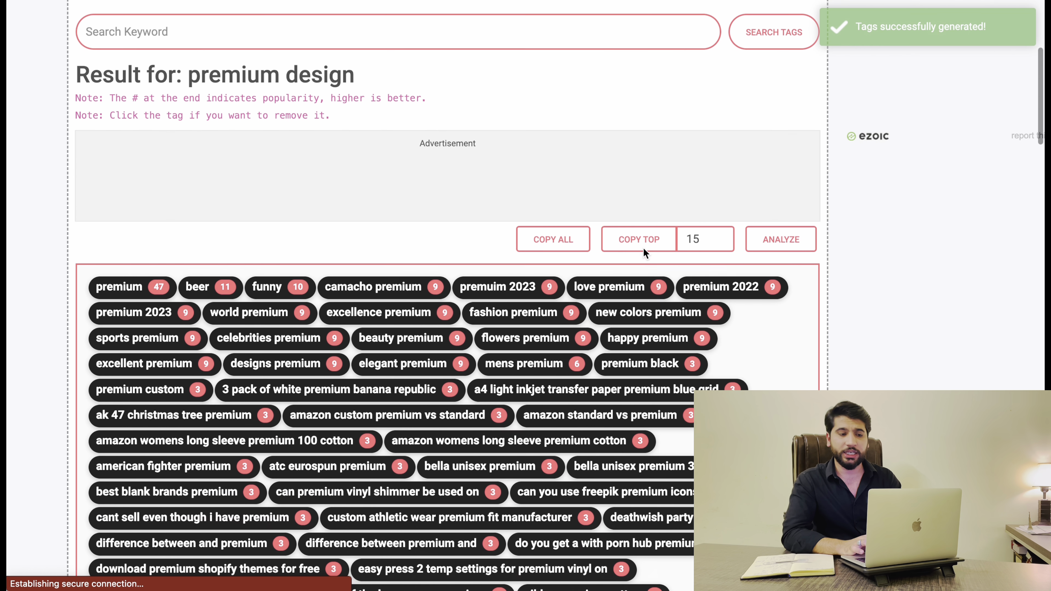
scroll(648, 254, down, 1)
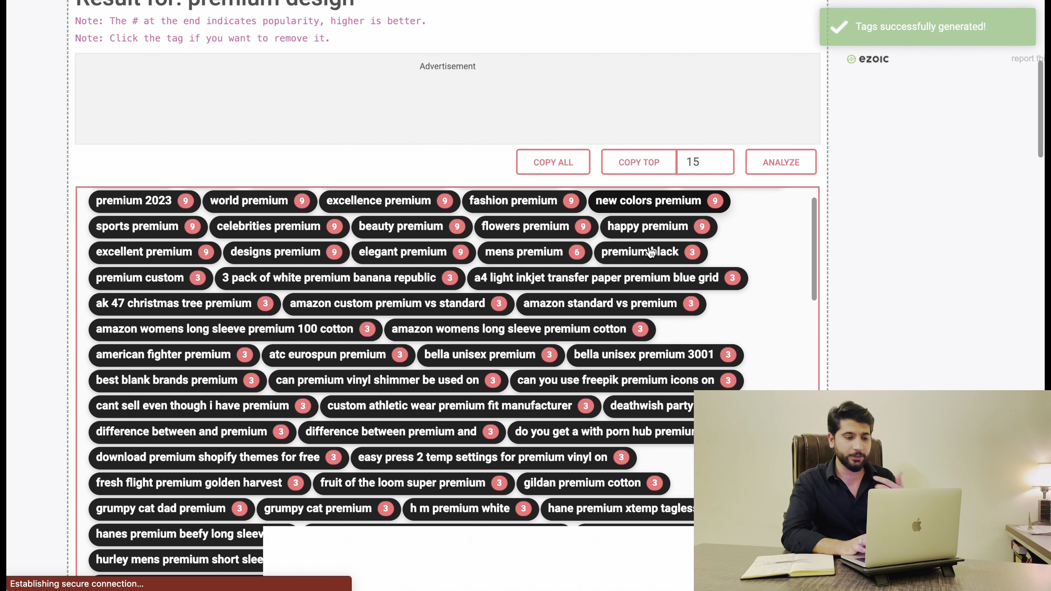
click(656, 166)
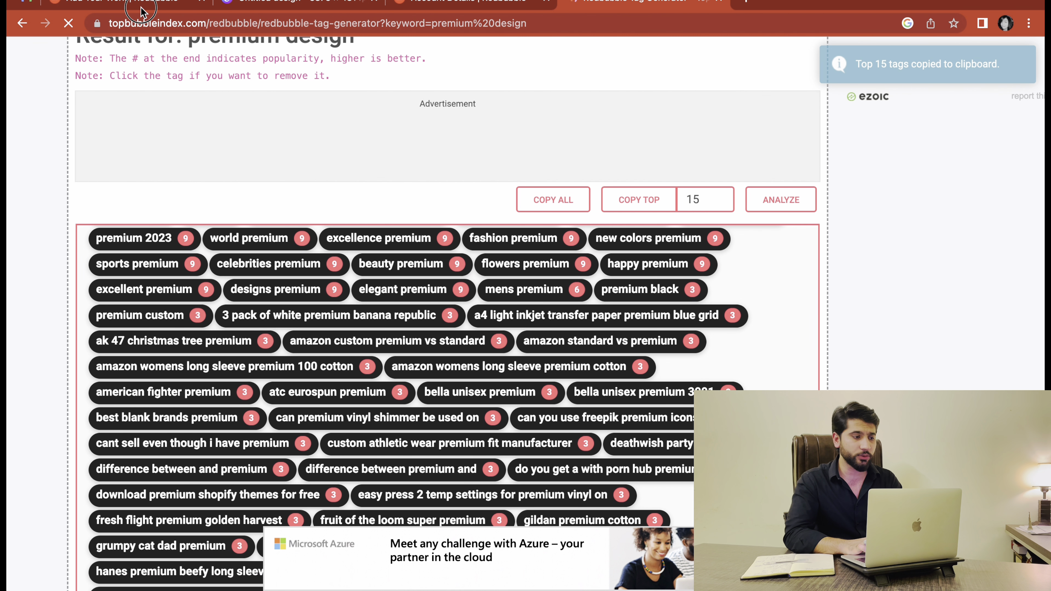
click(143, 12)
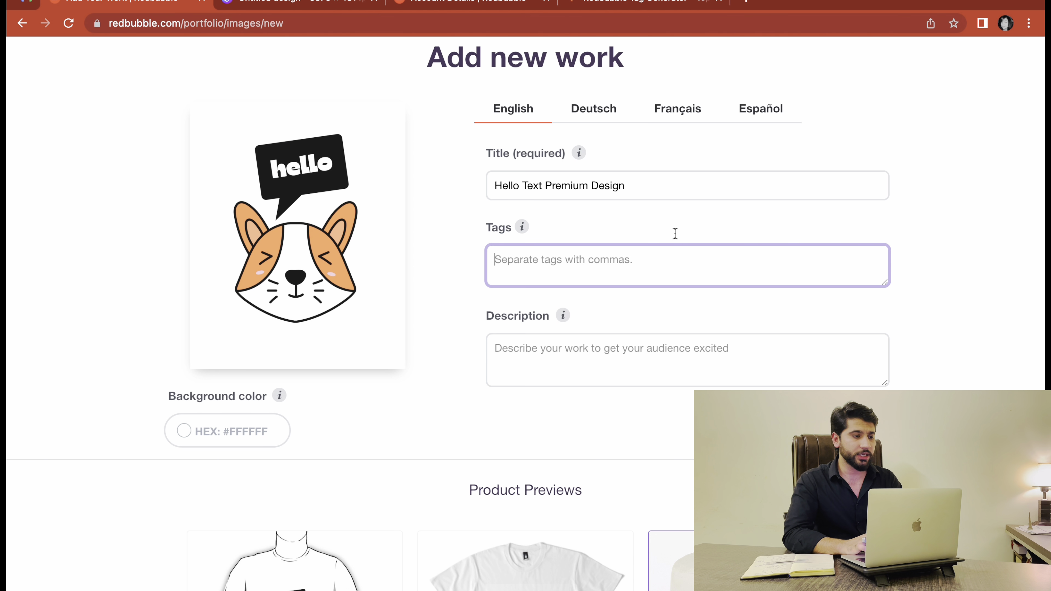
key(super+v)
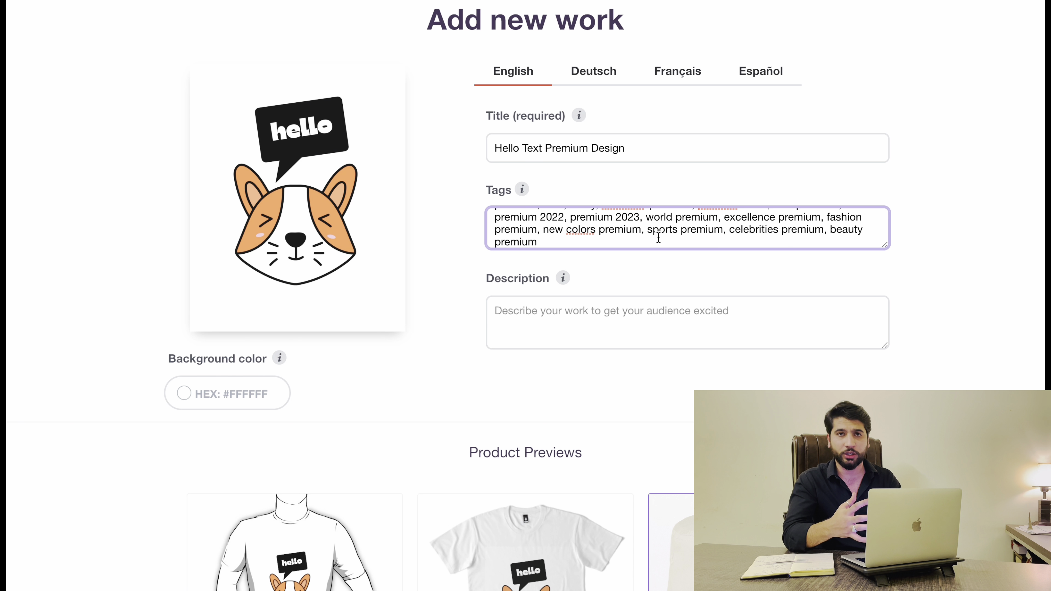
- Fill in the work's description with a copy of its title, Hello Text Premium Design
click(648, 326)
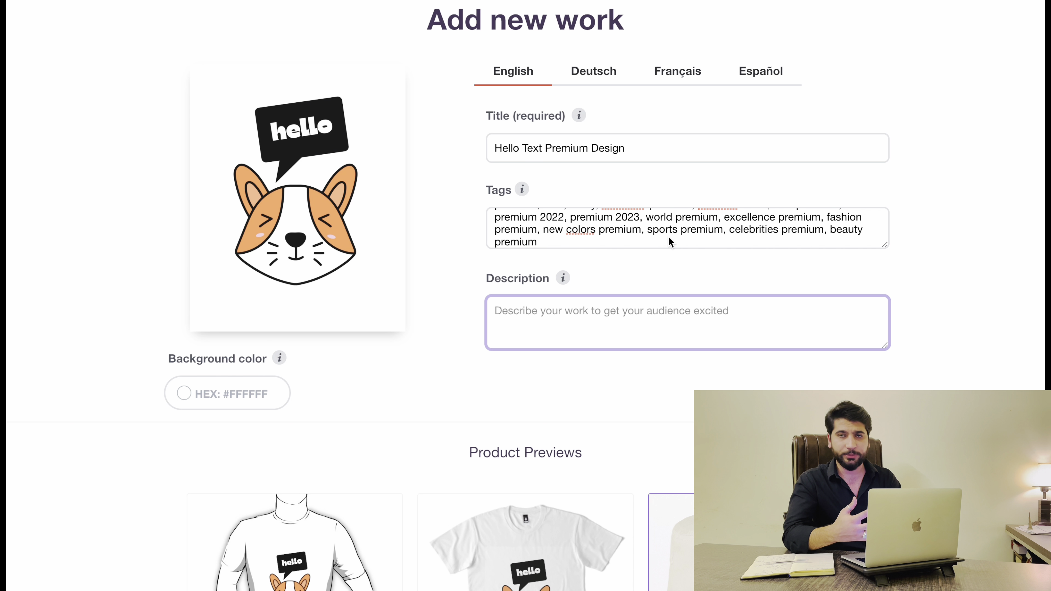
click(681, 155)
key(shift+alt+Left)
key(shift+alt+Left)
key(shift+alt+Left)
key(shift+alt+Left)
click(620, 309)
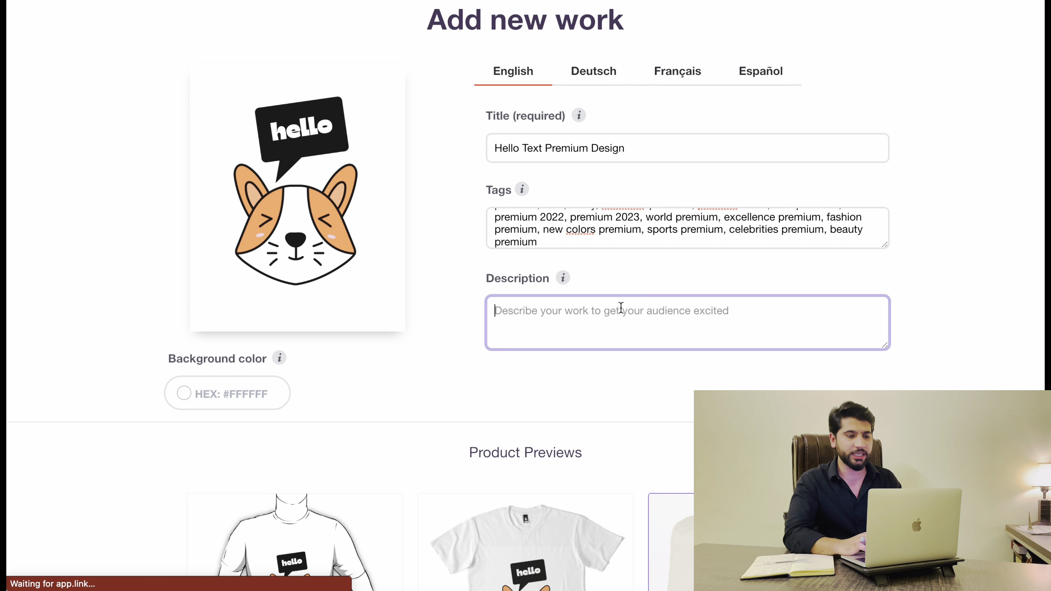
key(super+v)
- Enlarge the design on the Standard Print Clothing t-shirt to 74% and reposition it horizontally centred in the print area
scroll(409, 384, down, 10)
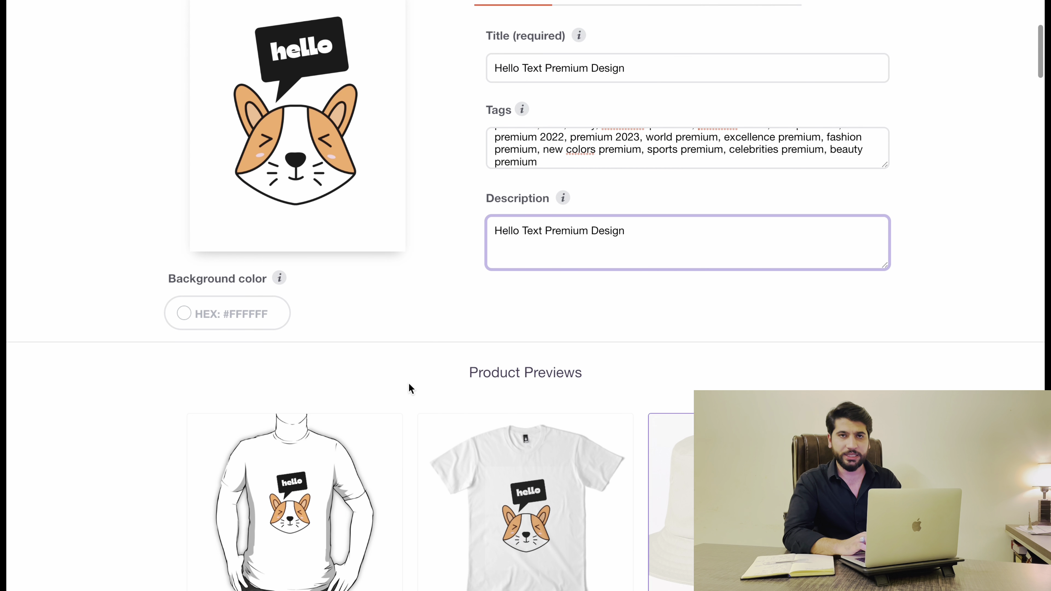
scroll(409, 387, down, 1)
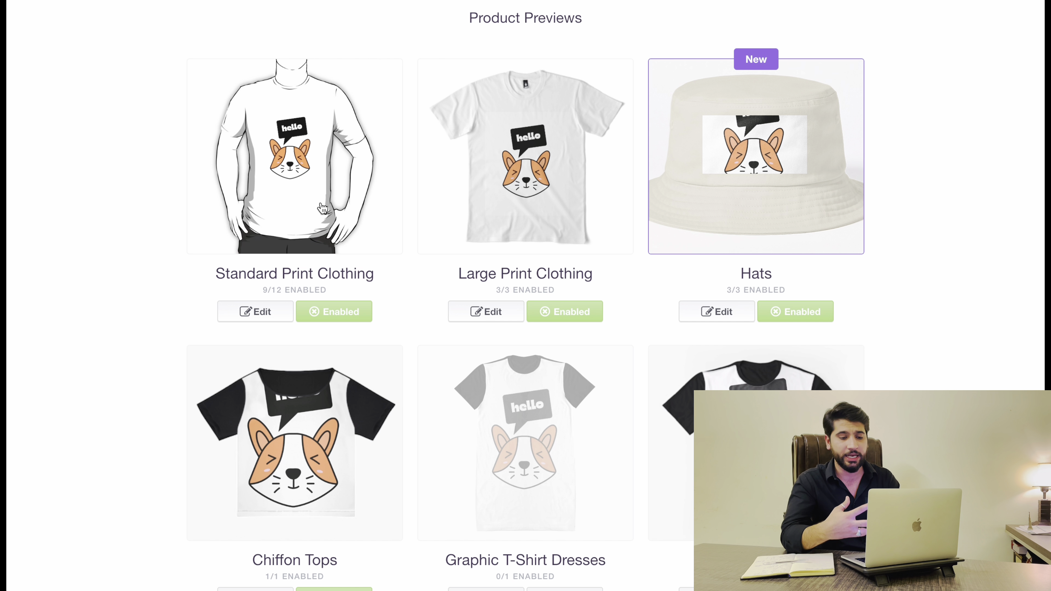
click(258, 314)
scroll(530, 325, down, 4)
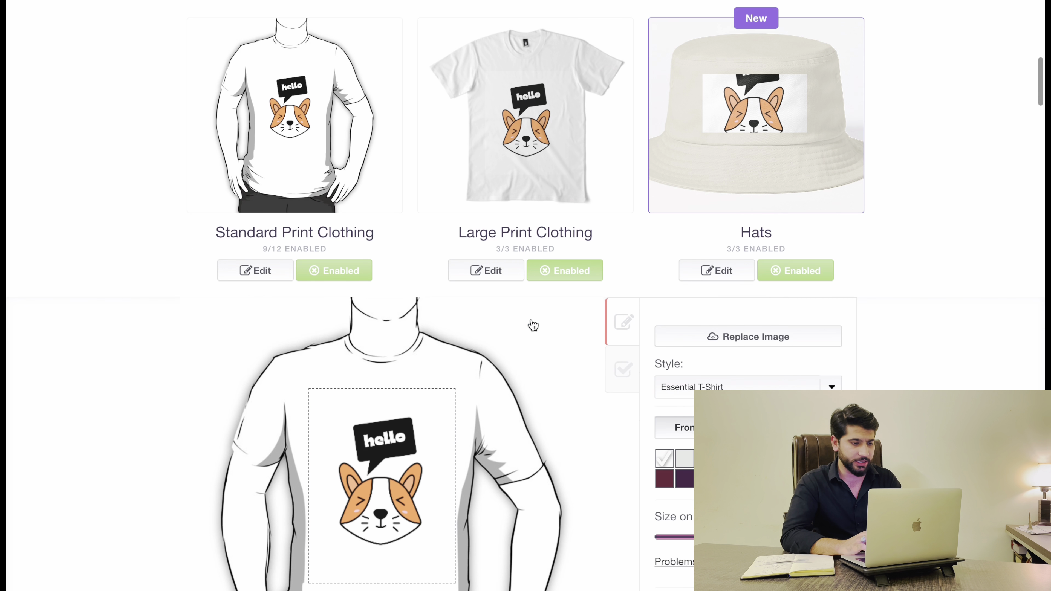
scroll(533, 324, down, 3)
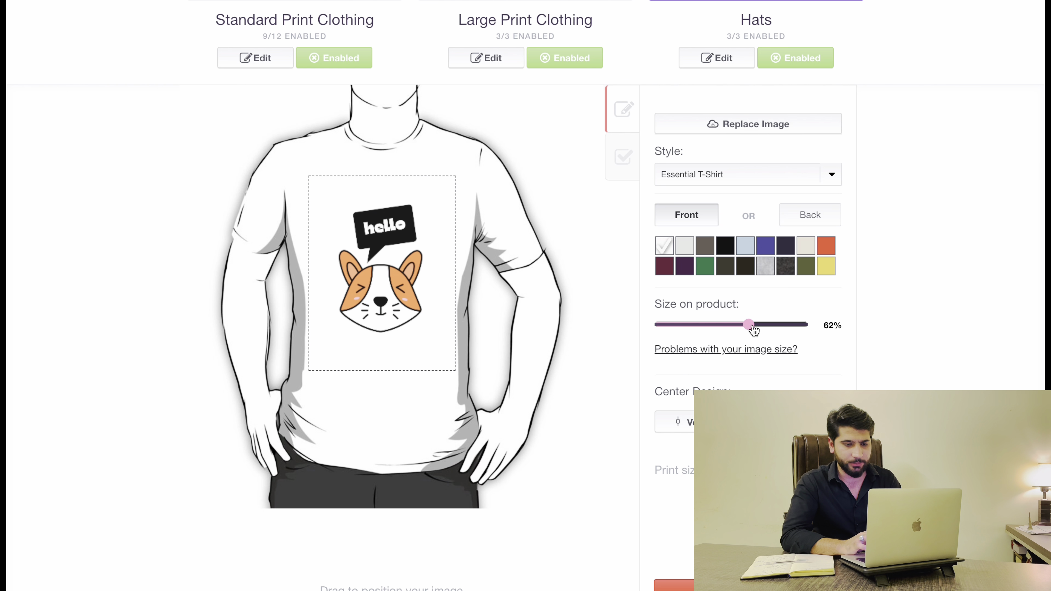
drag(752, 329, 766, 325)
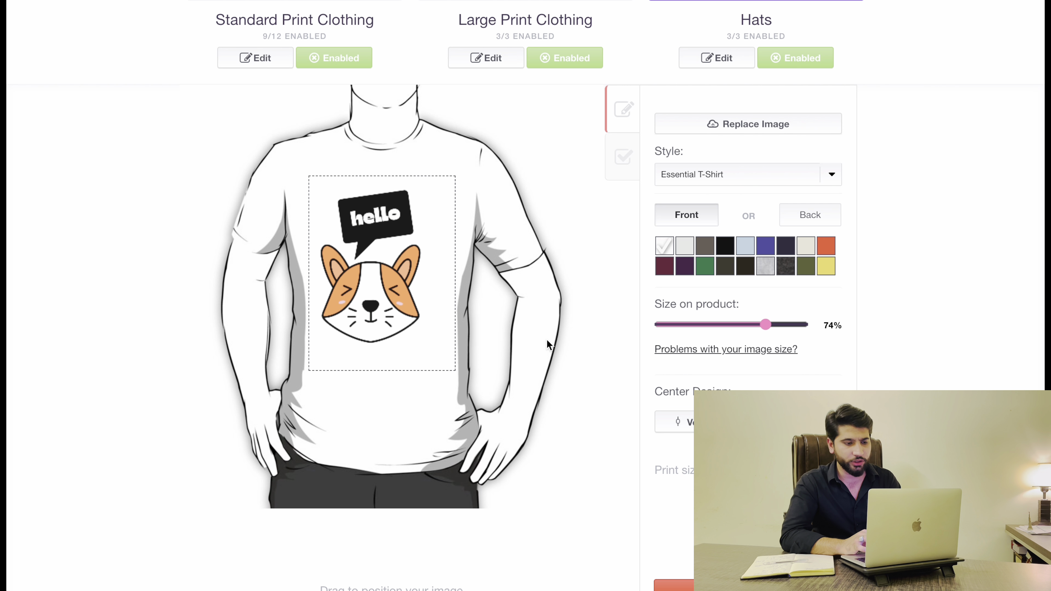
drag(361, 306, 368, 310)
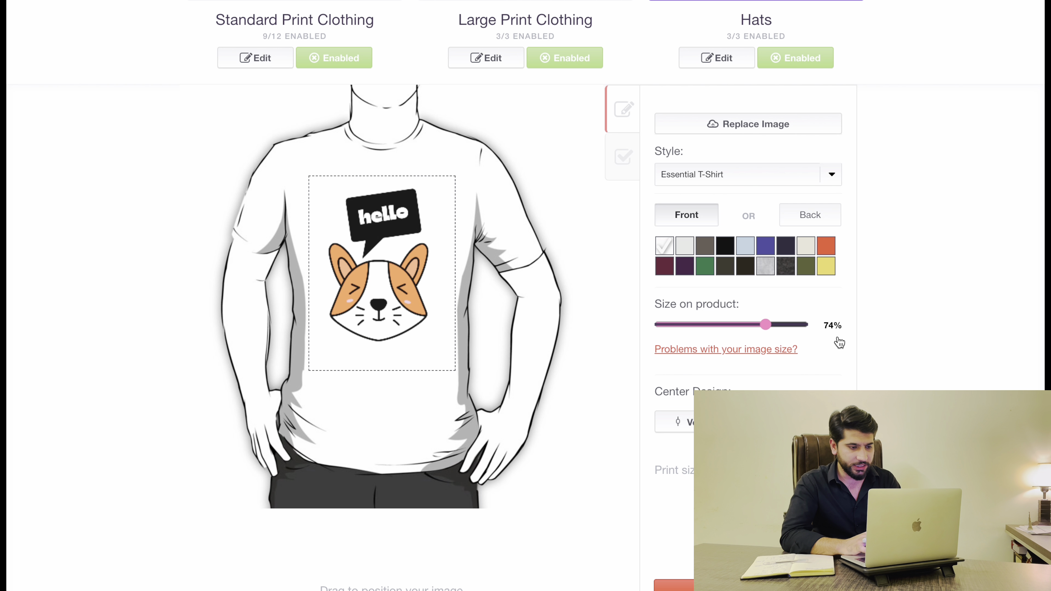
- Scale the design down on Phone Cases & Skins so that the whole image fits on the case
scroll(838, 343, down, 4)
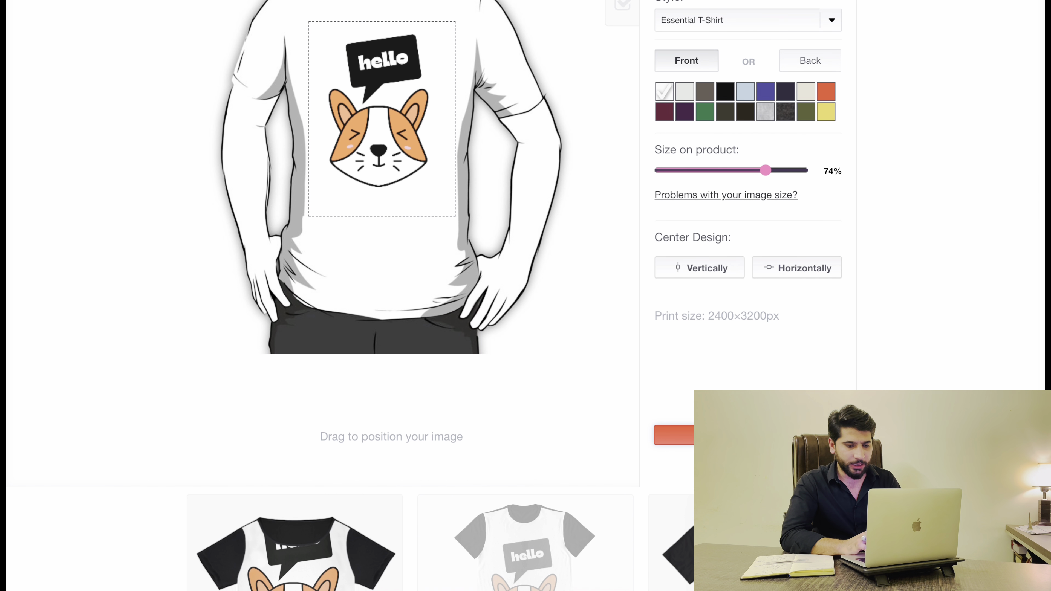
scroll(655, 436, down, 15)
scroll(569, 275, down, 4)
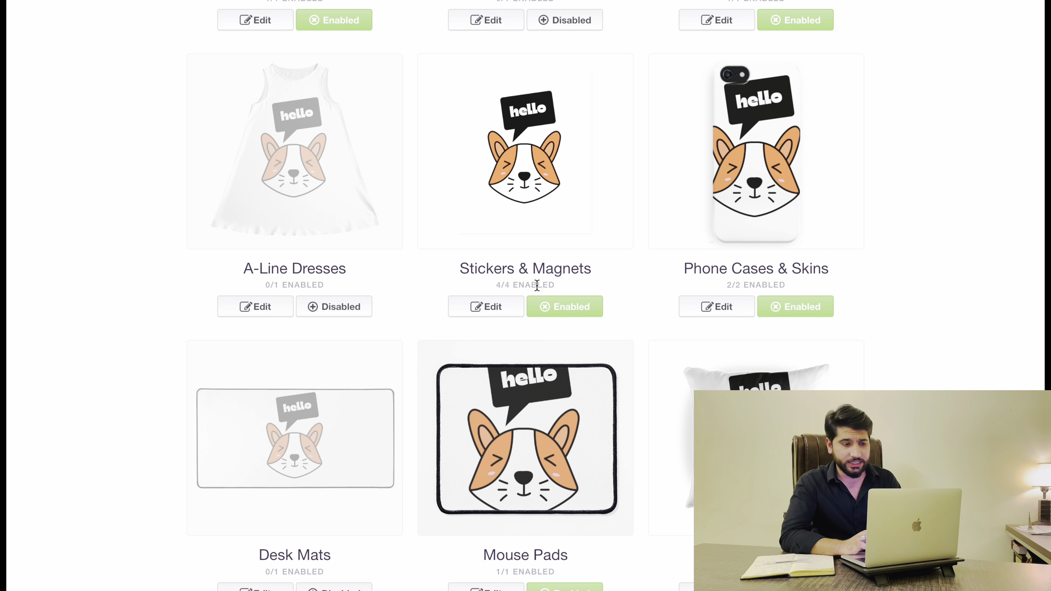
click(716, 307)
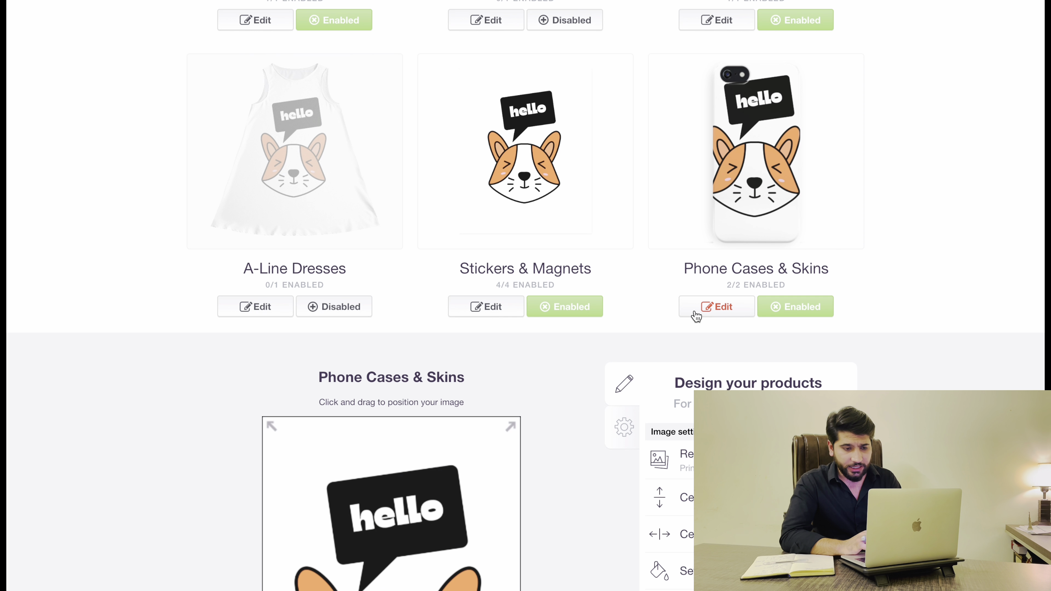
scroll(531, 245, down, 2)
scroll(531, 244, down, 2)
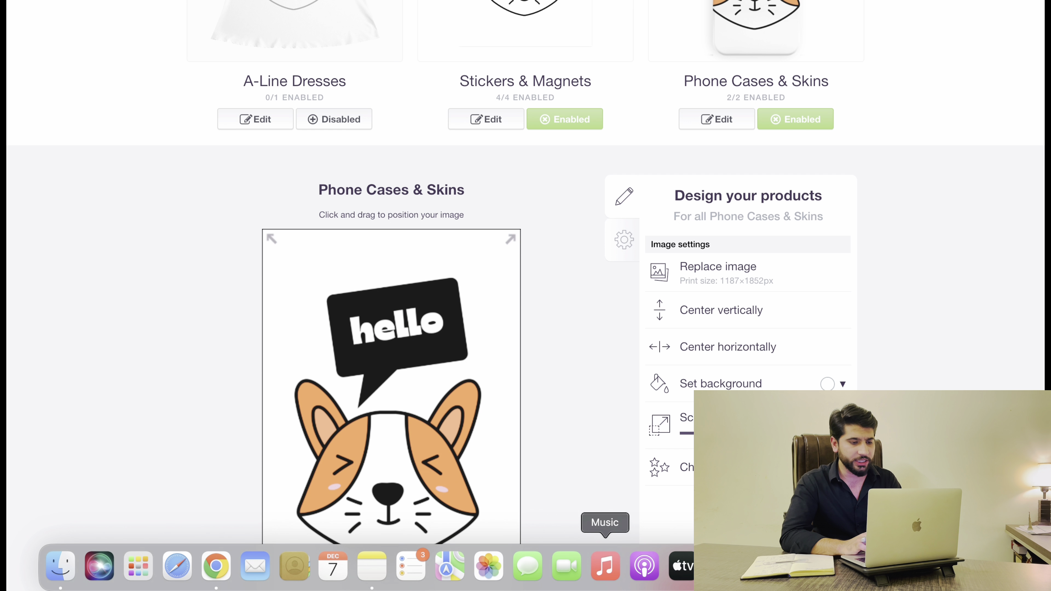
scroll(647, 256, up, 3)
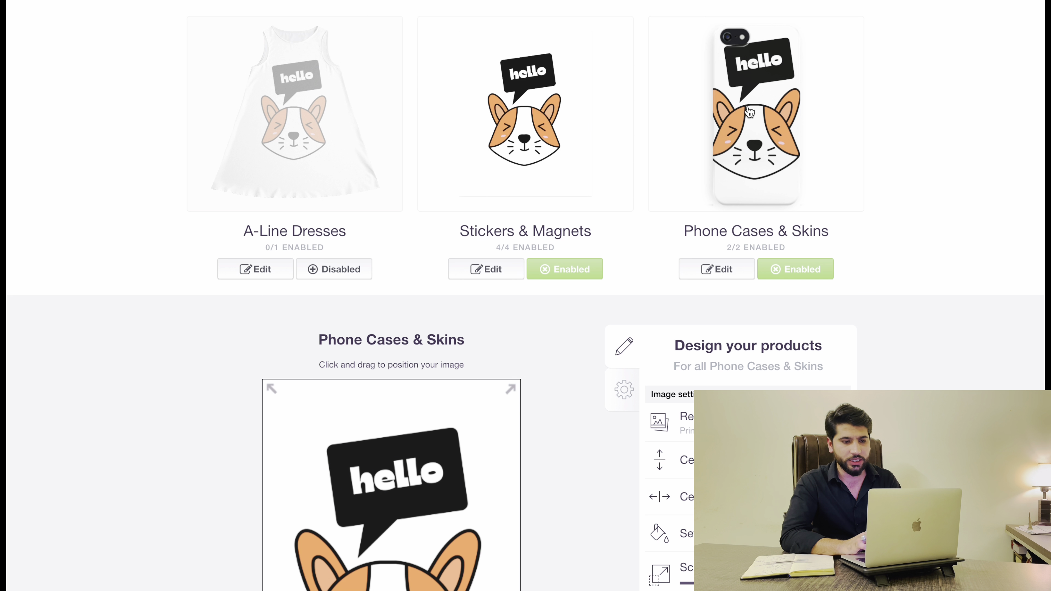
scroll(699, 185, down, 5)
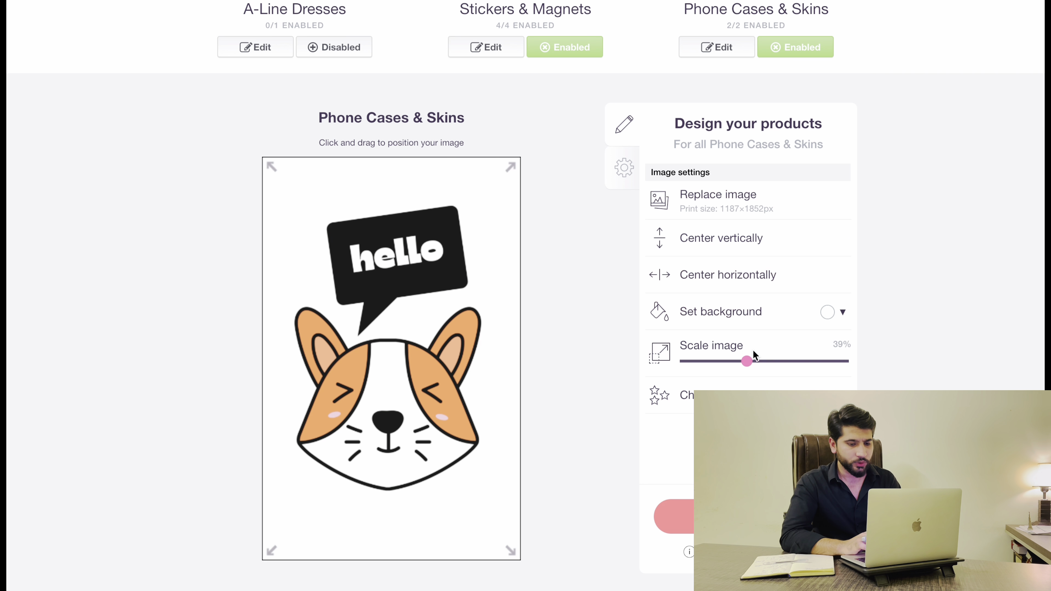
drag(745, 354, 731, 360)
scroll(614, 305, up, 5)
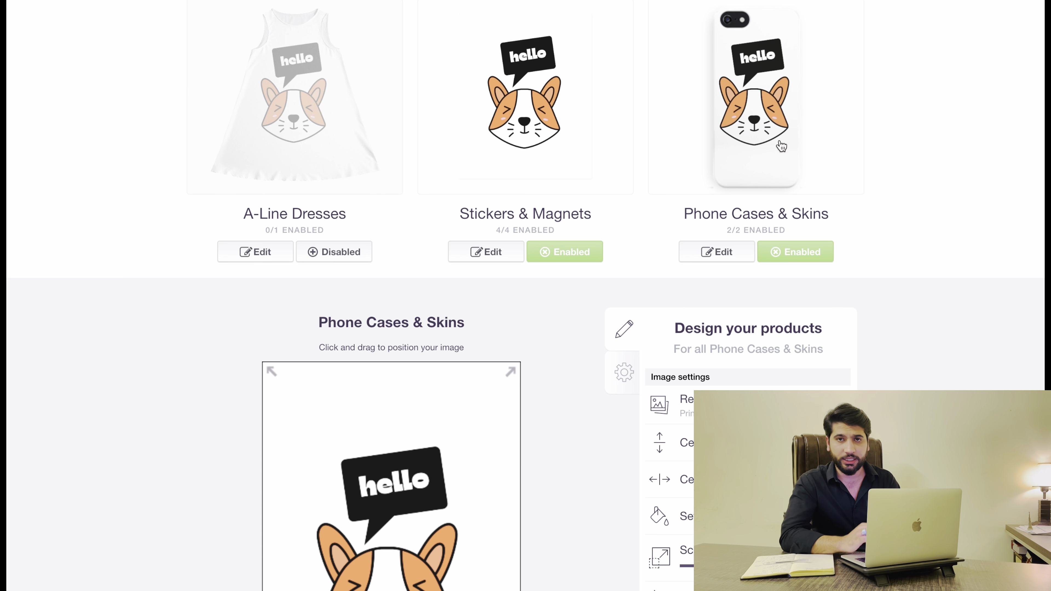
- Examine the remaining product previews and the media, default product, visibility and mature content settings below them
scroll(674, 293, down, 14)
scroll(752, 158, down, 13)
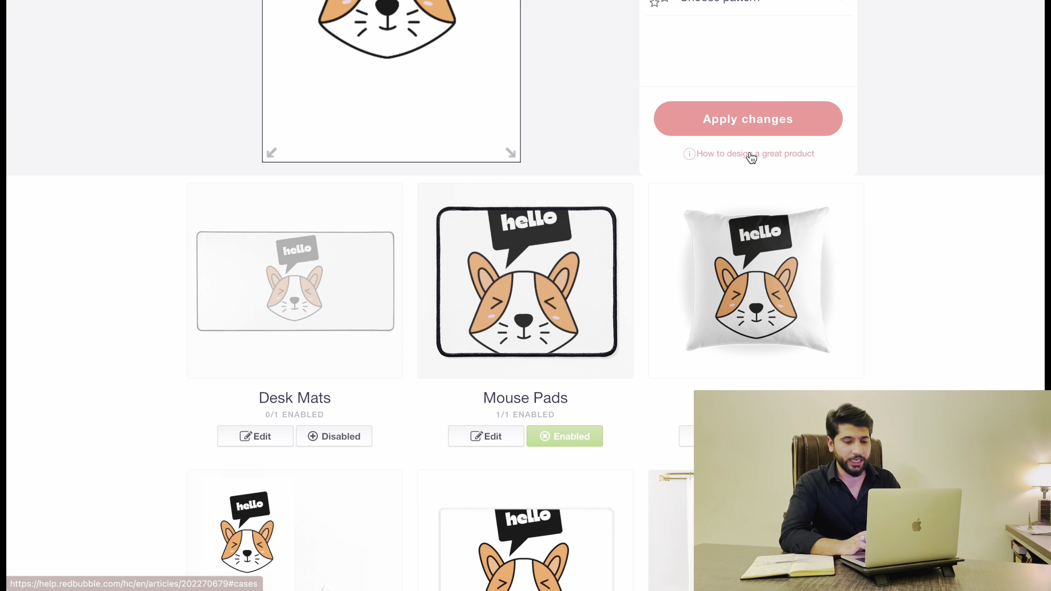
scroll(594, 291, down, 15)
scroll(594, 292, down, 17)
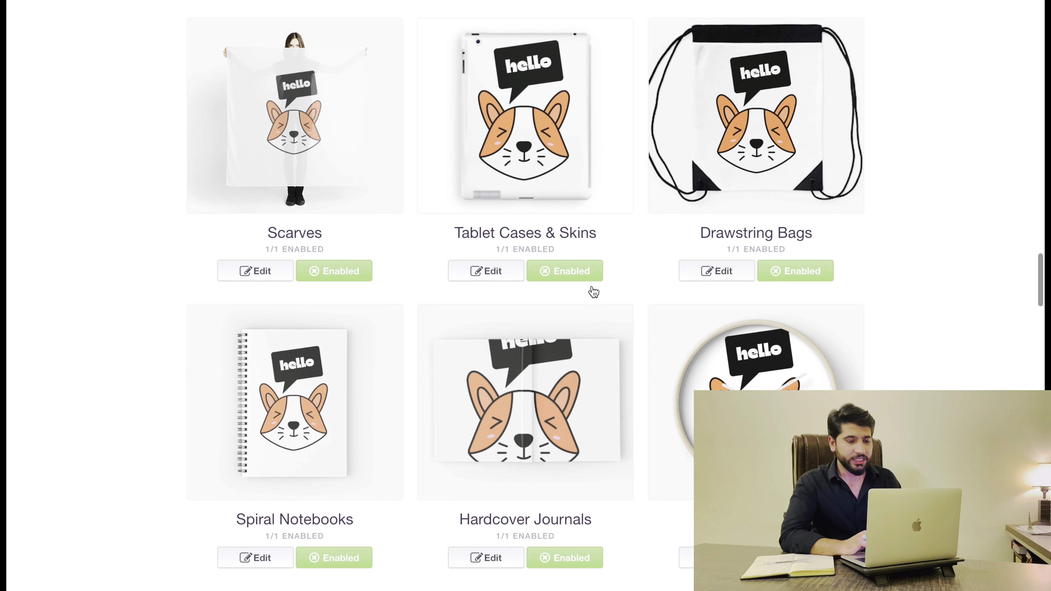
scroll(594, 292, down, 13)
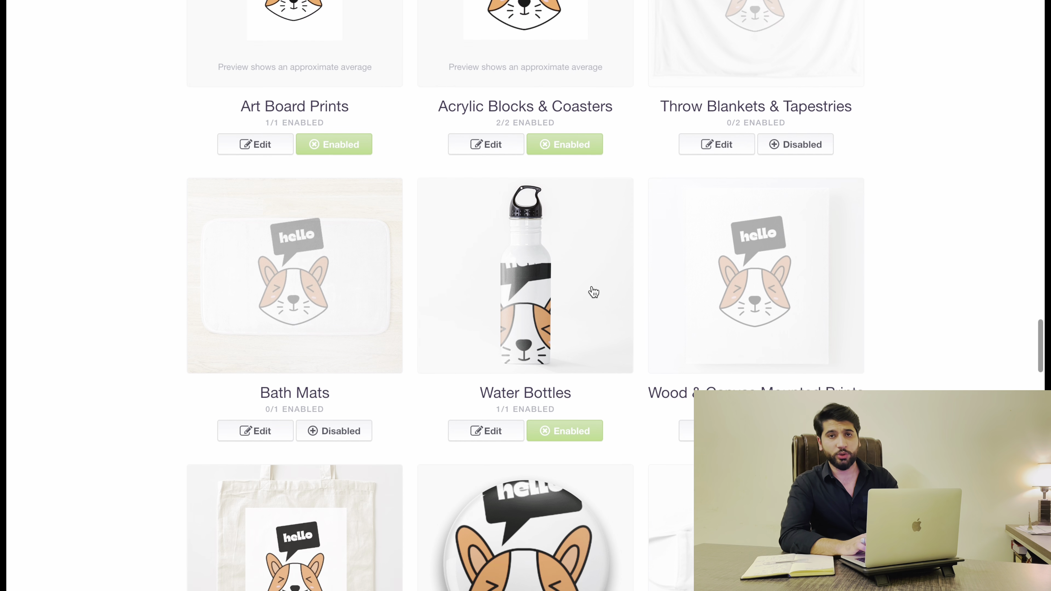
scroll(594, 292, down, 20)
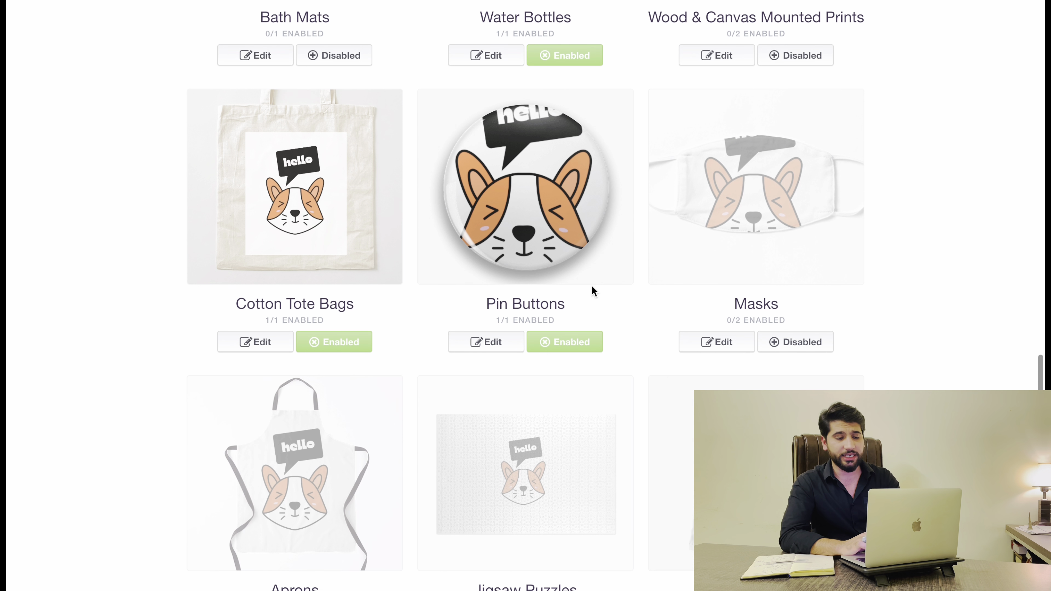
scroll(593, 290, down, 20)
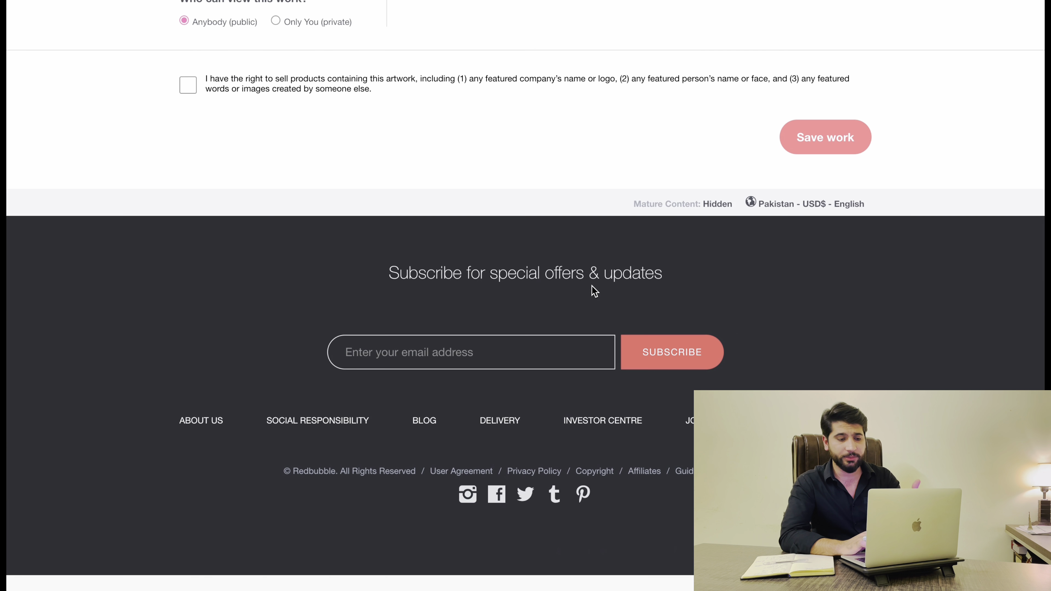
scroll(593, 290, up, 8)
scroll(593, 290, up, 3)
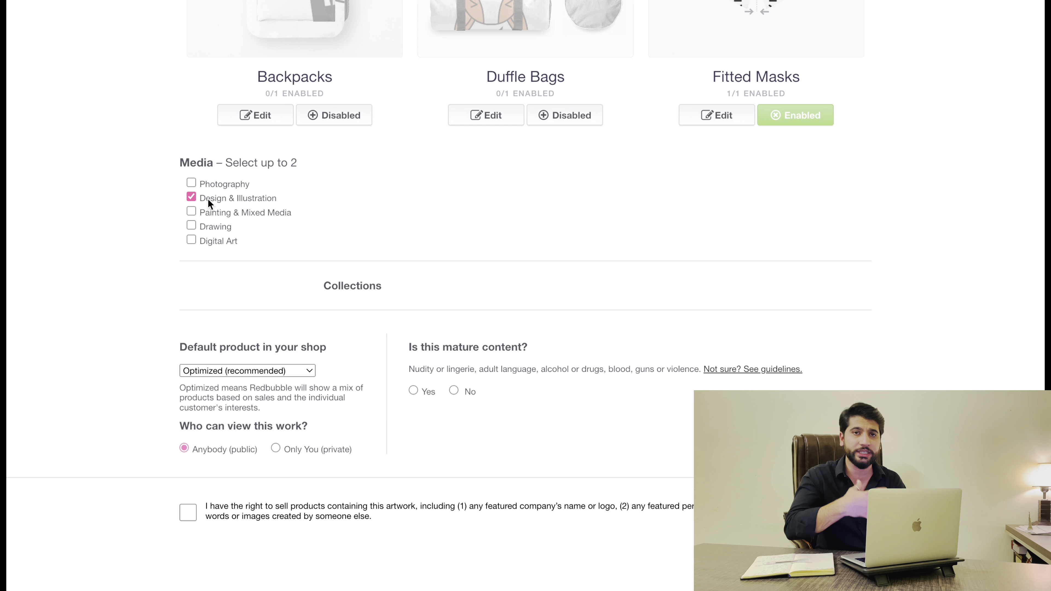
- Mark the work as not mature, keep Optimized (recommended) as the default product, and save it with the selling-rights declaration accepted
scroll(208, 198, down, 3)
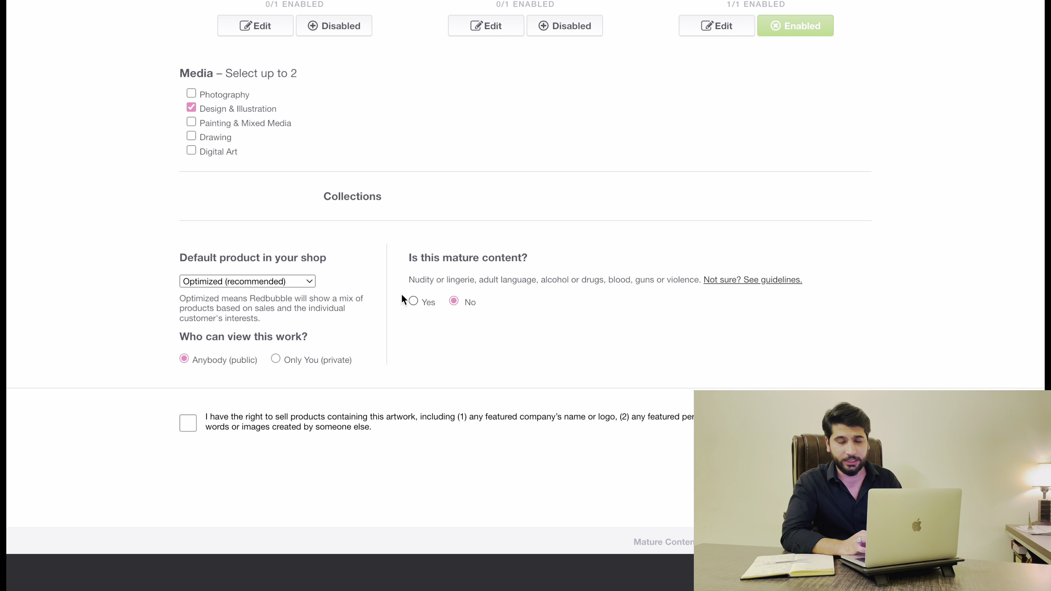
click(299, 282)
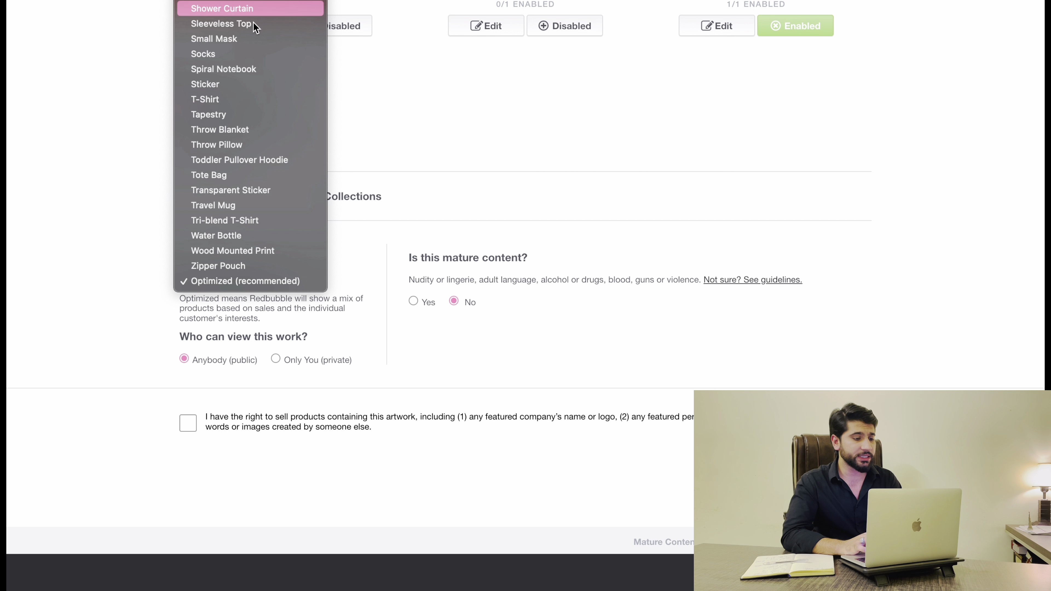
click(359, 282)
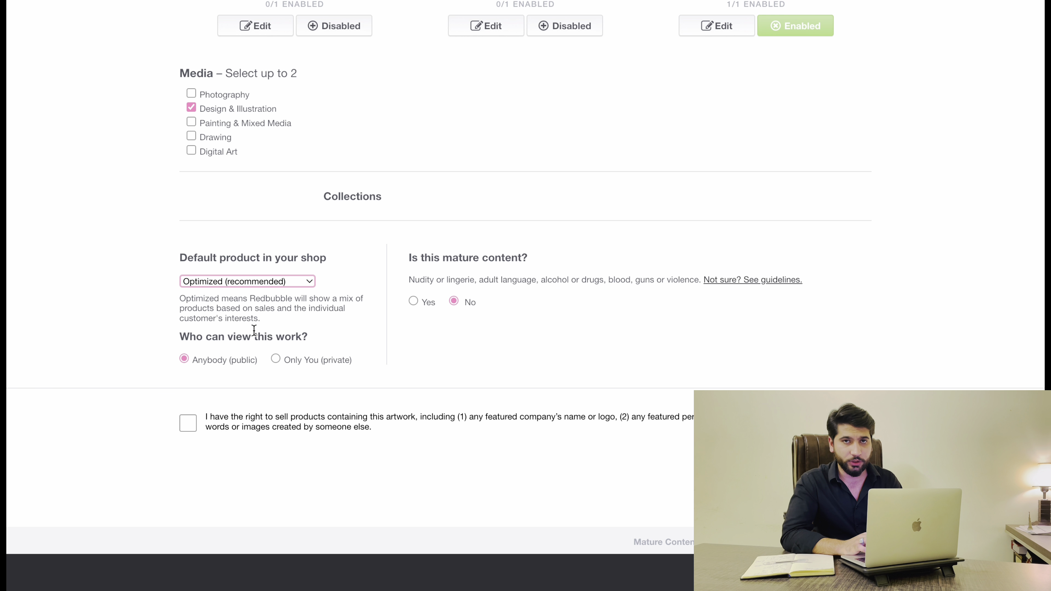
click(263, 422)
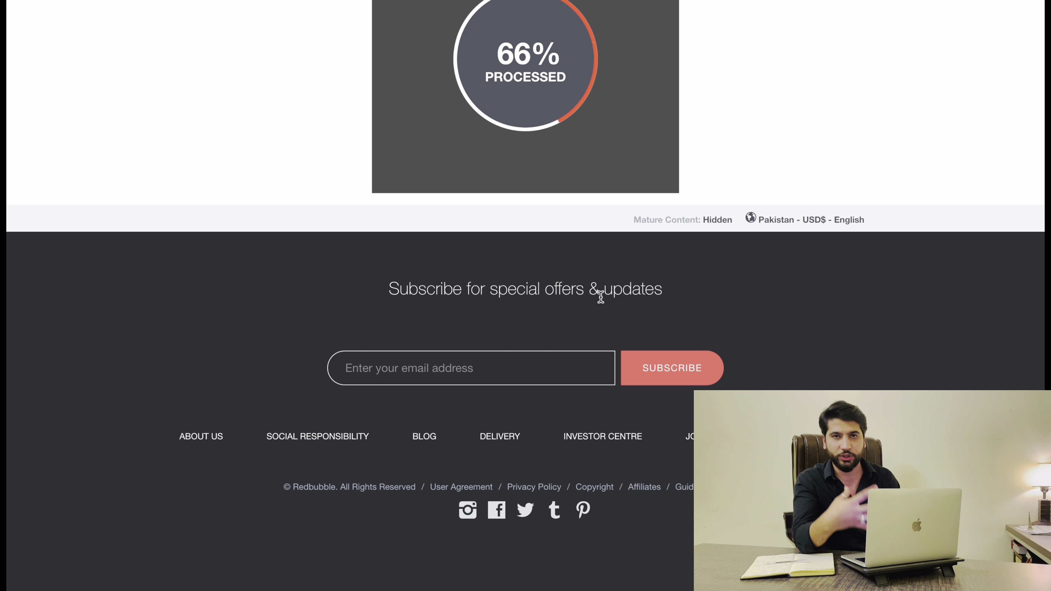
- Review the uploaded design's payment notice, title, tags, description and product previews on the Share your work page
scroll(600, 297, up, 3)
scroll(600, 296, up, 3)
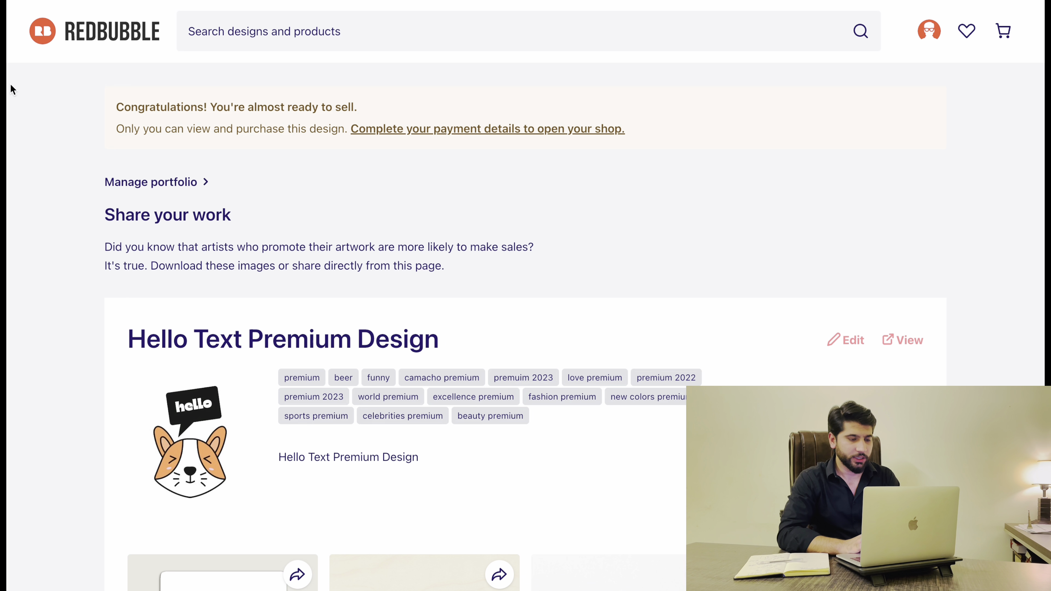
click(110, 108)
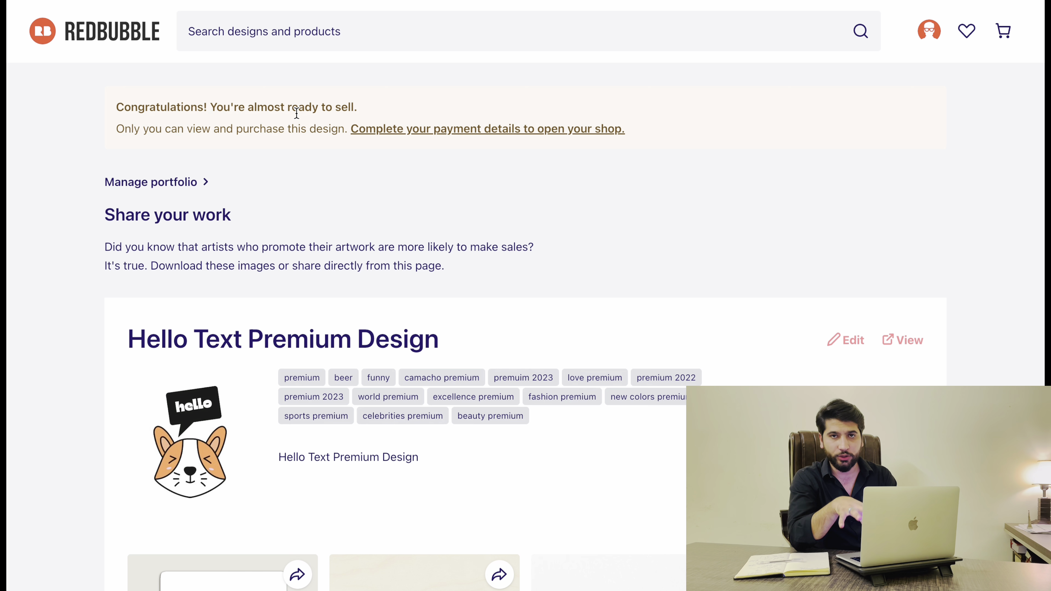
scroll(296, 112, down, 5)
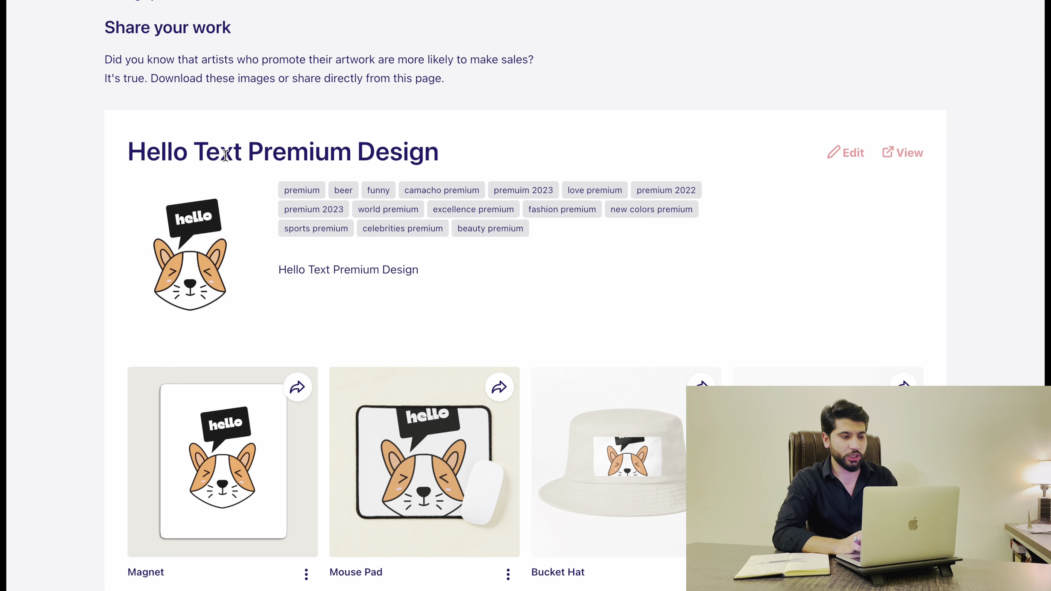
triple_click(225, 155)
scroll(572, 86, down, 9)
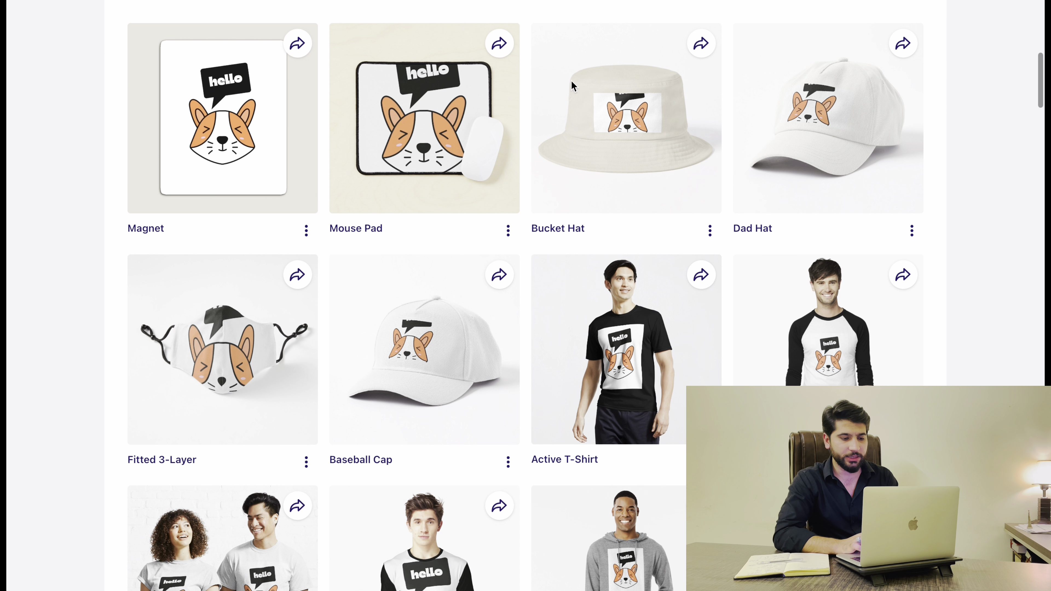
scroll(220, 292, down, 3)
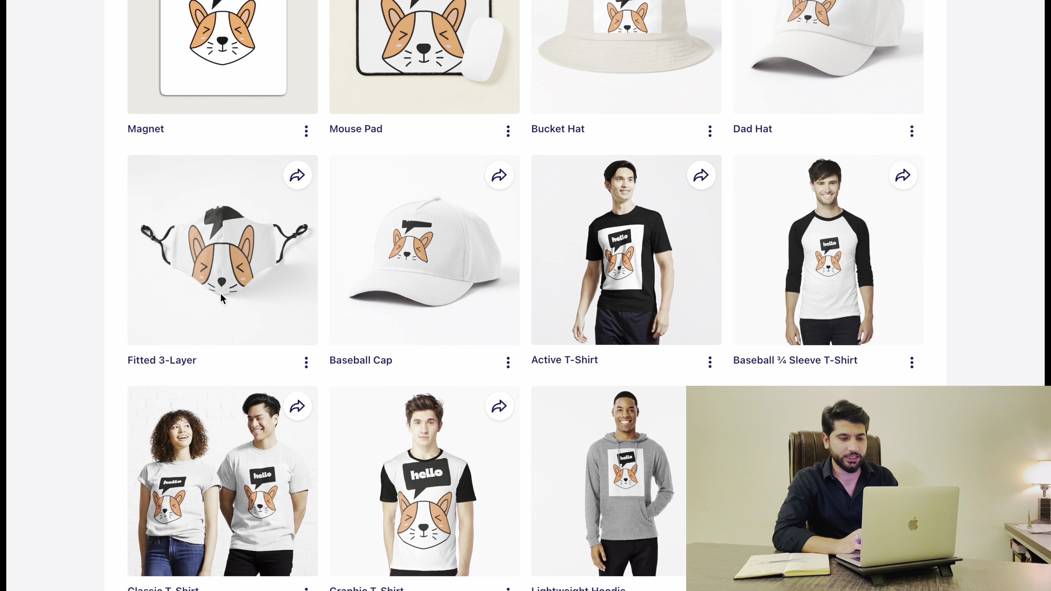
scroll(220, 292, down, 11)
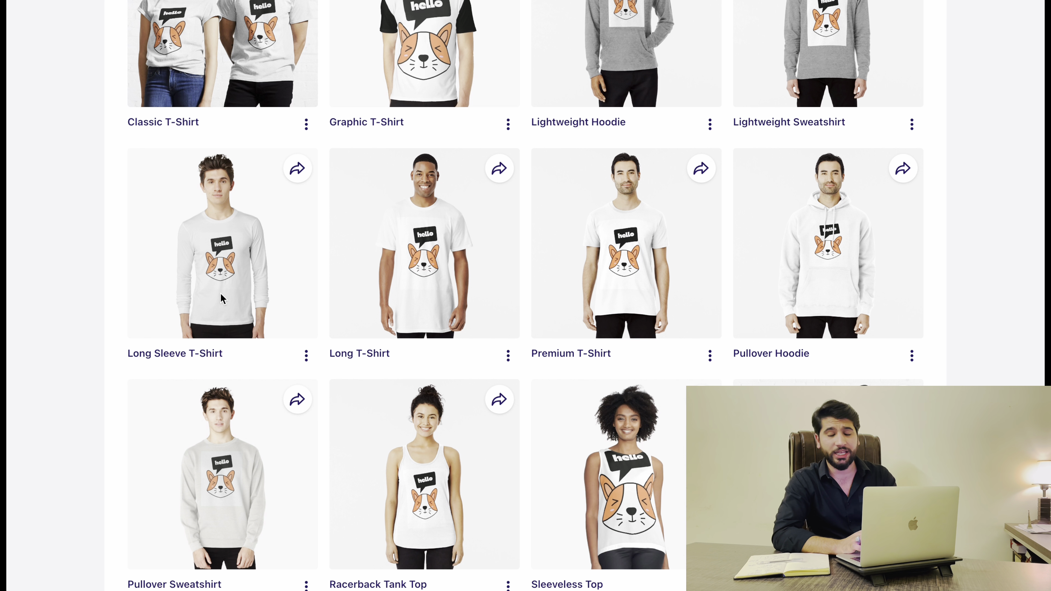
scroll(222, 298, up, 18)
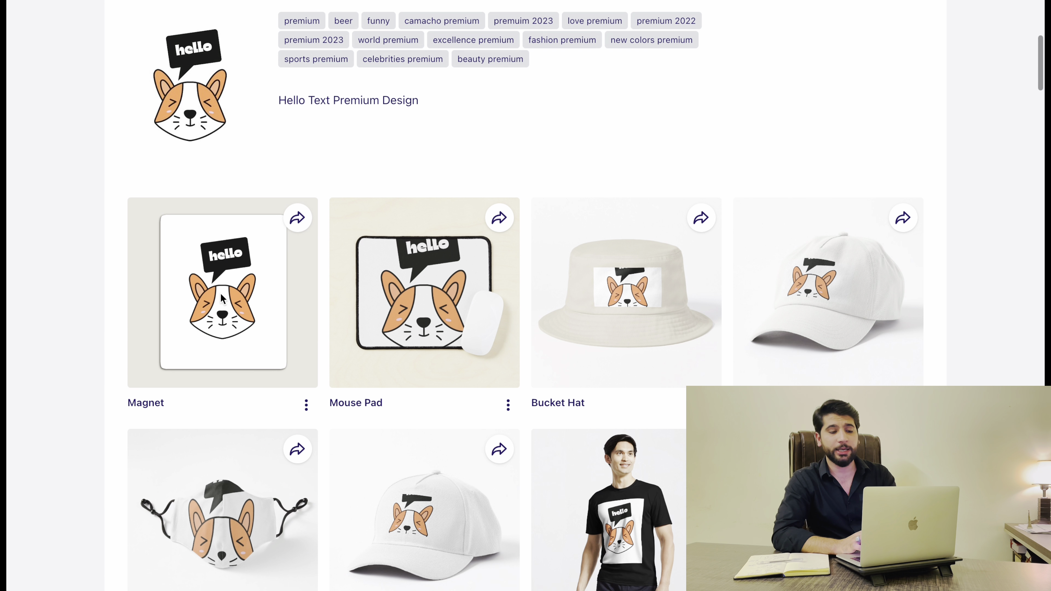
scroll(221, 299, up, 6)
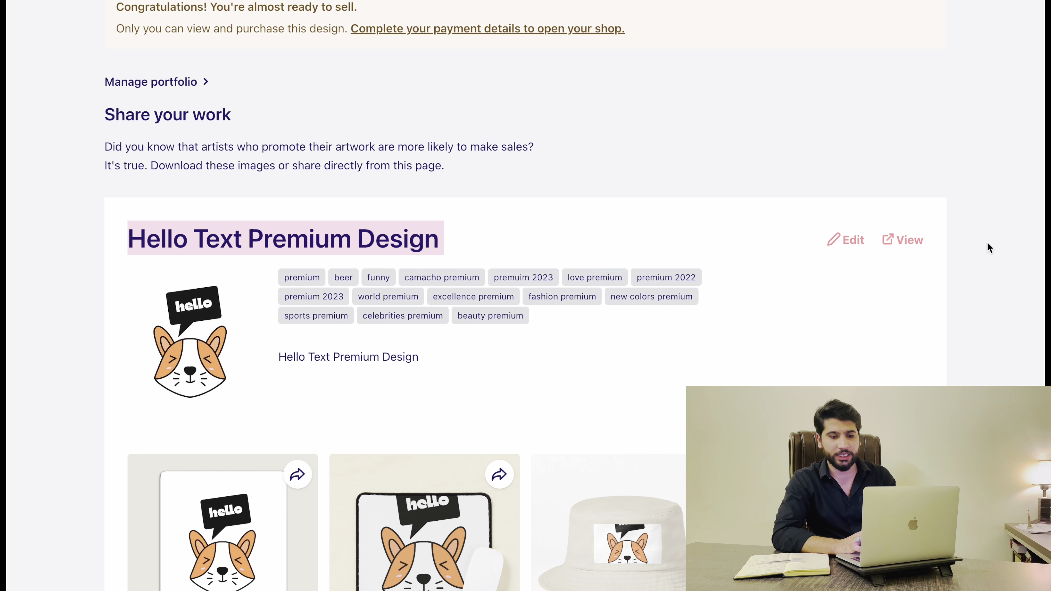
- View the Hello Text Premium Design listing as shoppers see it and examine its artwork, product range and prices
click(916, 251)
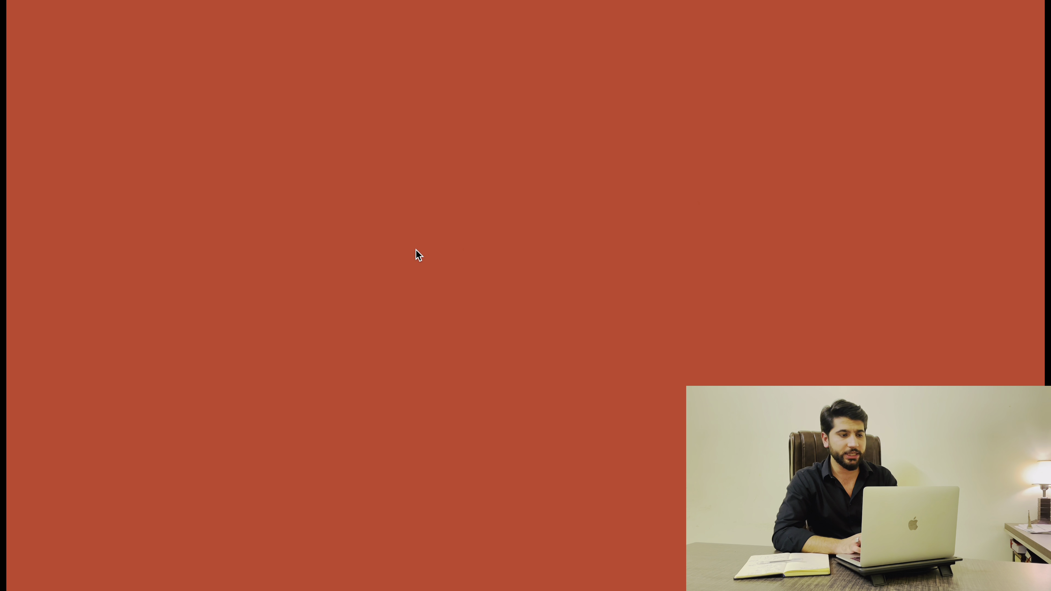
scroll(696, 295, down, 10)
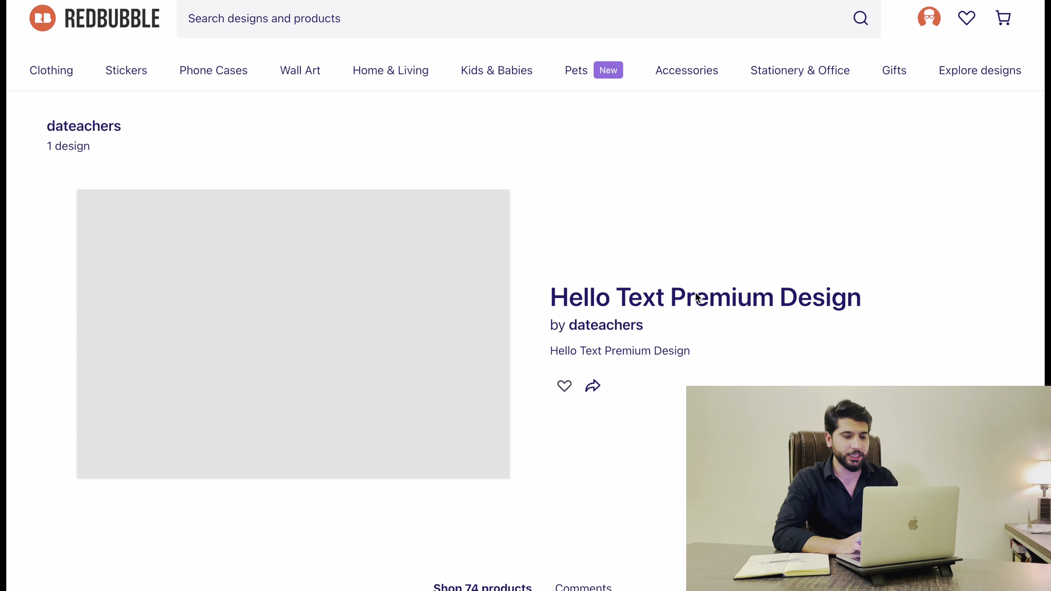
scroll(696, 294, down, 5)
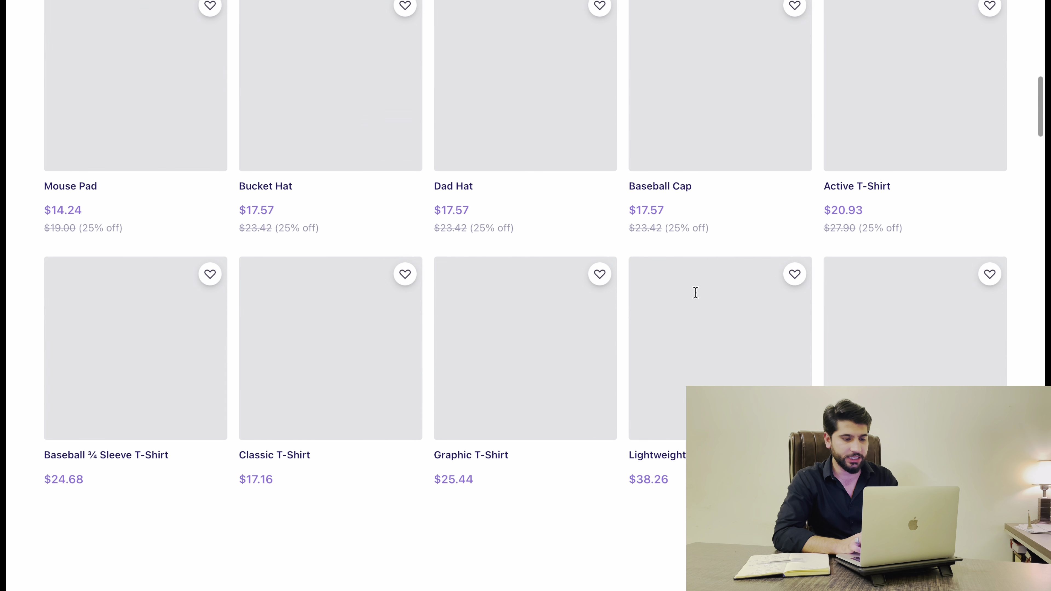
scroll(596, 254, up, 3)
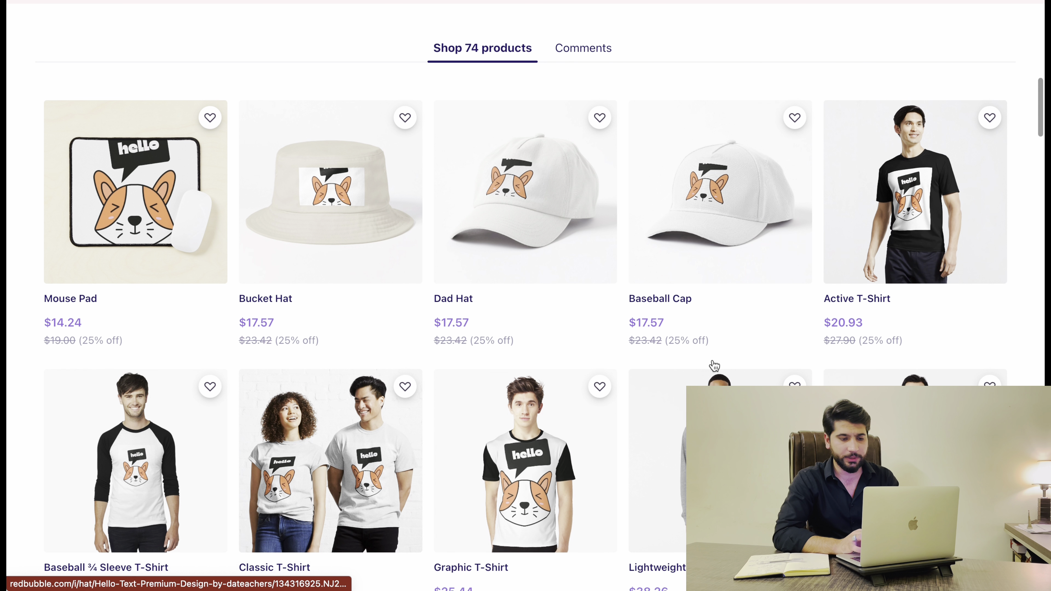
scroll(714, 366, down, 5)
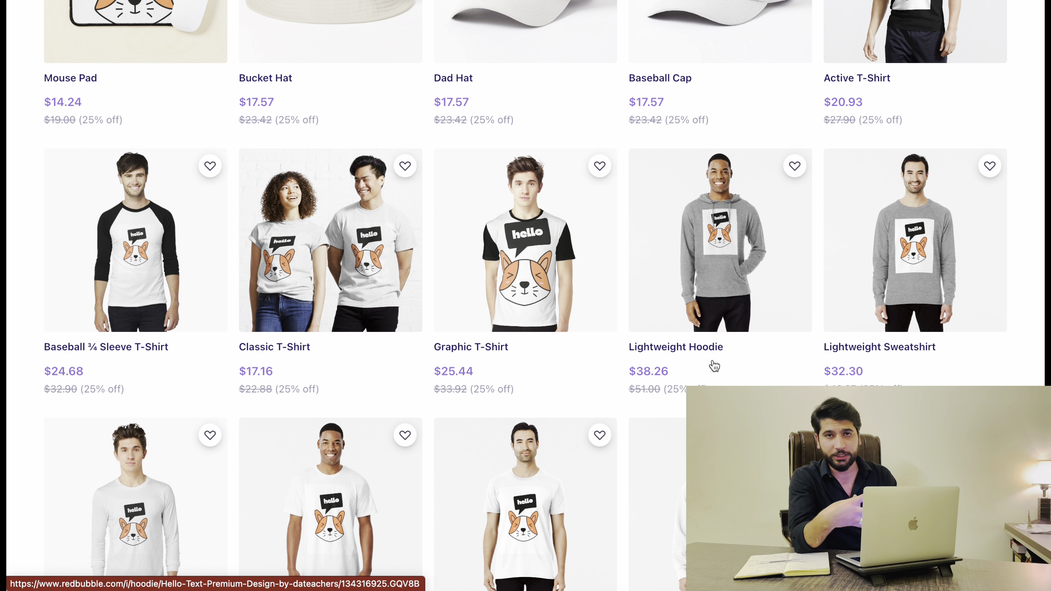
scroll(714, 366, up, 15)
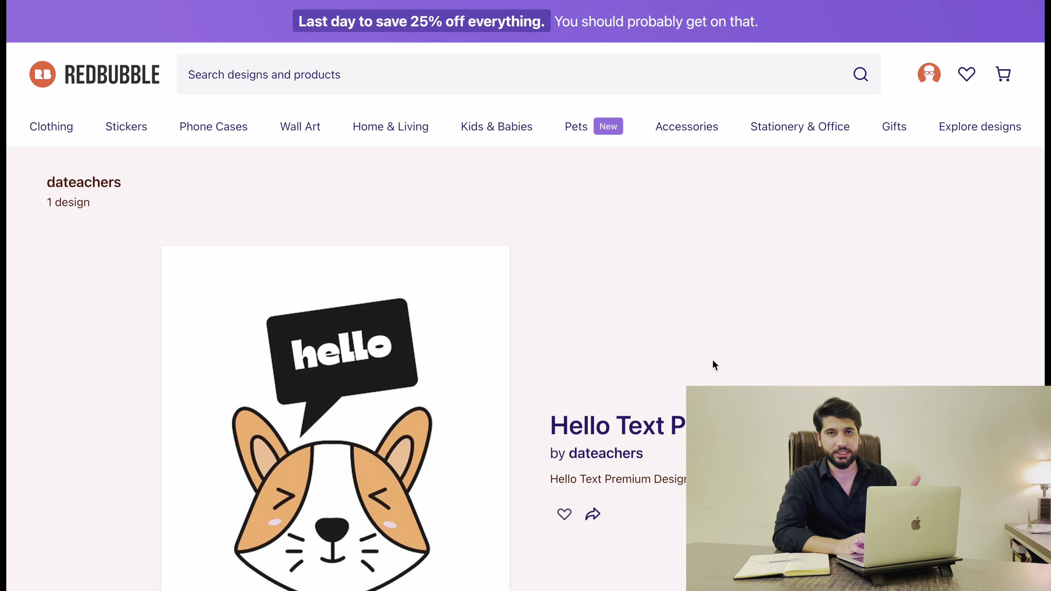
scroll(713, 361, down, 2)
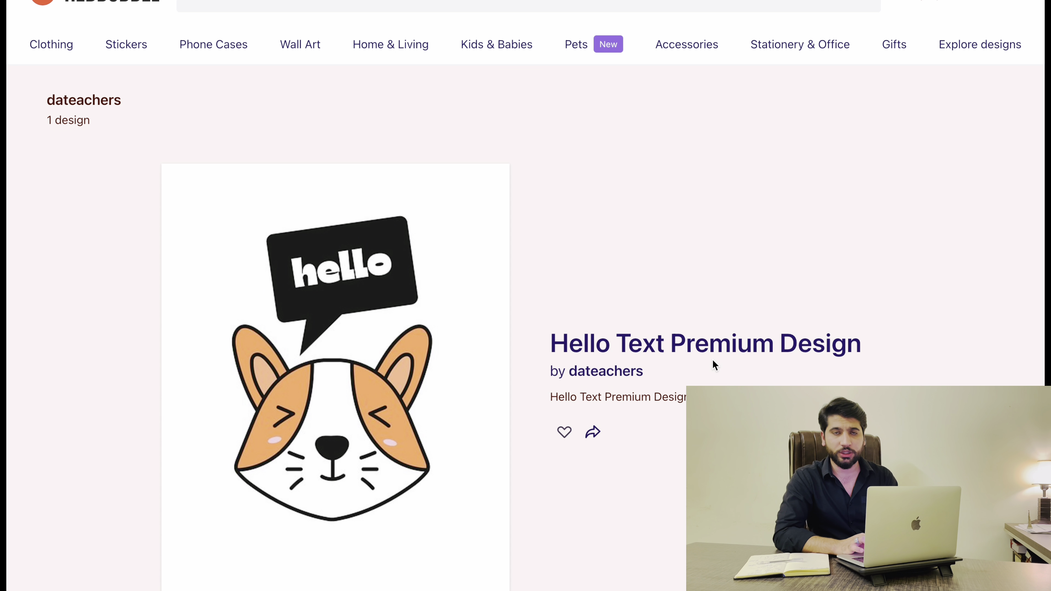
scroll(713, 362, down, 4)
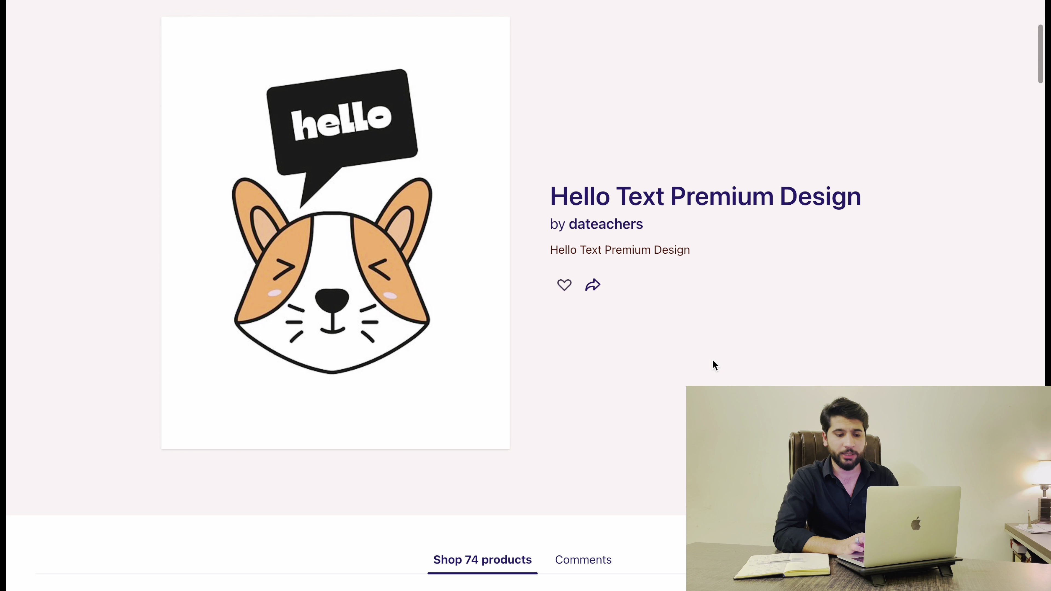
scroll(713, 361, down, 1)
scroll(713, 361, up, 6)
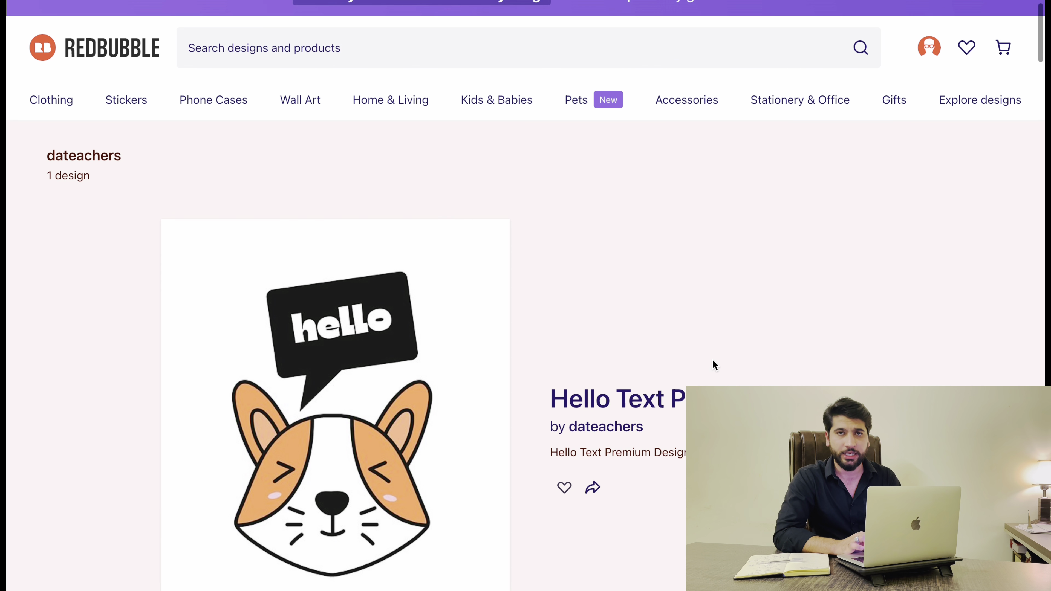
scroll(715, 364, up, 1)
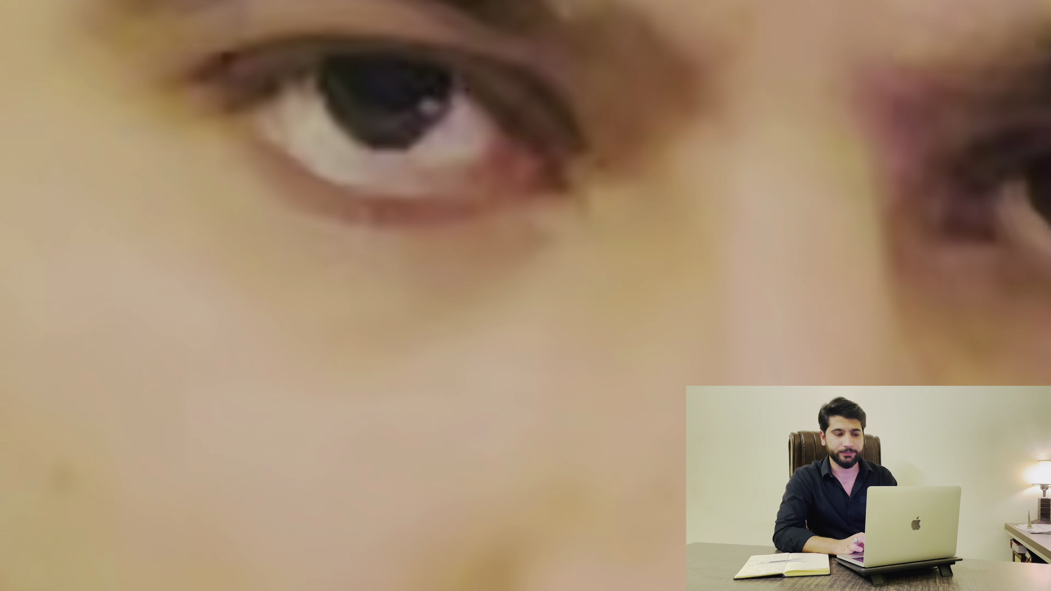